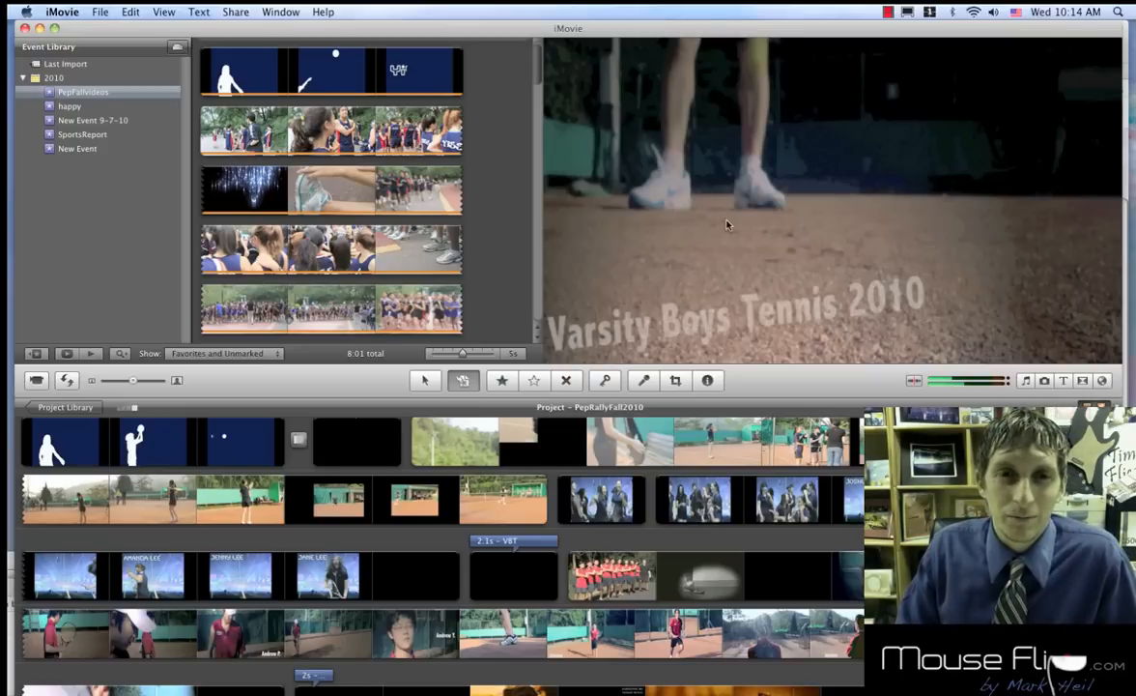
Find Adobe Premiere Pro CS4 with a system-wide search for "pre" and launch it.
{"action": "key", "text": "super+Tab"}
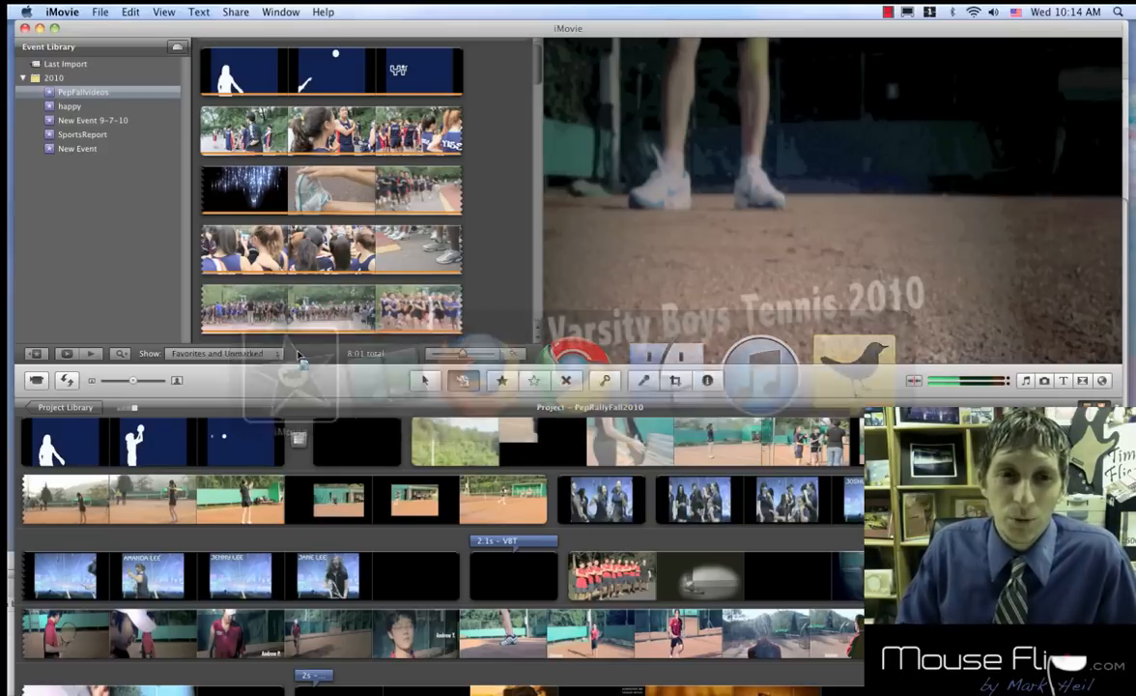
{"action": "left_click", "coordinate": [1116, 12]}
{"action": "type", "text": "cam"}
{"action": "key", "text": "BackSpace"}
{"action": "key", "text": "BackSpace"}
{"action": "key", "text": "BackSpace"}
{"action": "type", "text": "pre"}
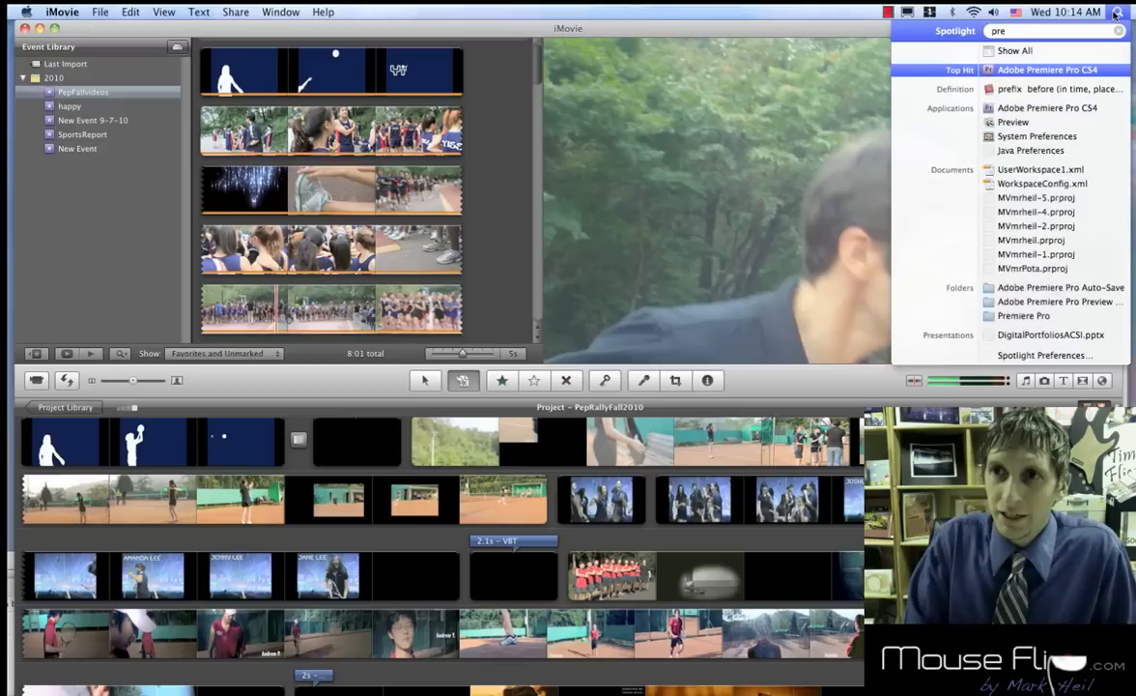
{"action": "key", "text": "Return"}
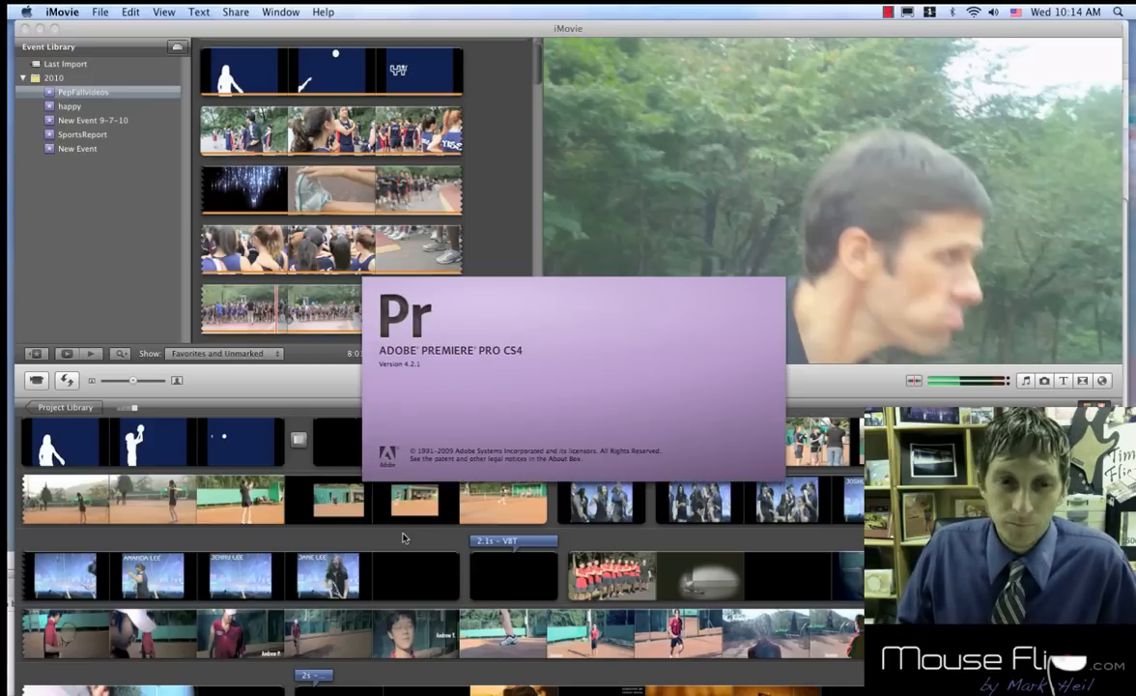
Open USB DISK from the desktop and create a folder named MVmrheil at its top level.
{"action": "mouse_move", "coordinate": [8, 4]}
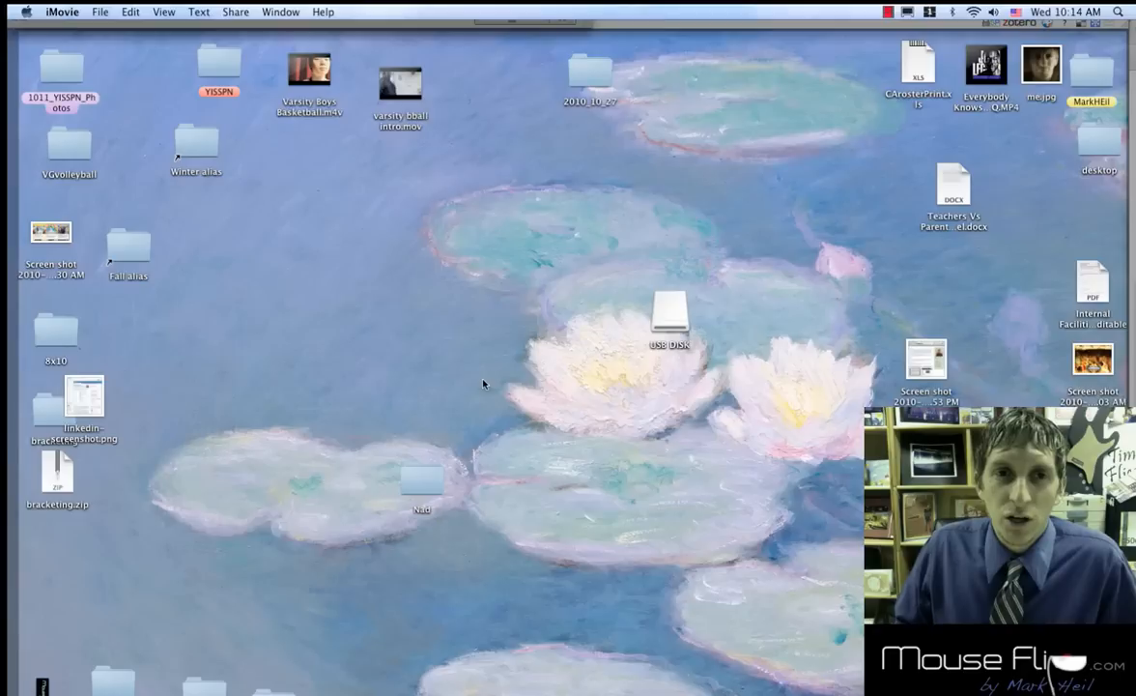
{"action": "double_click", "coordinate": [668, 319]}
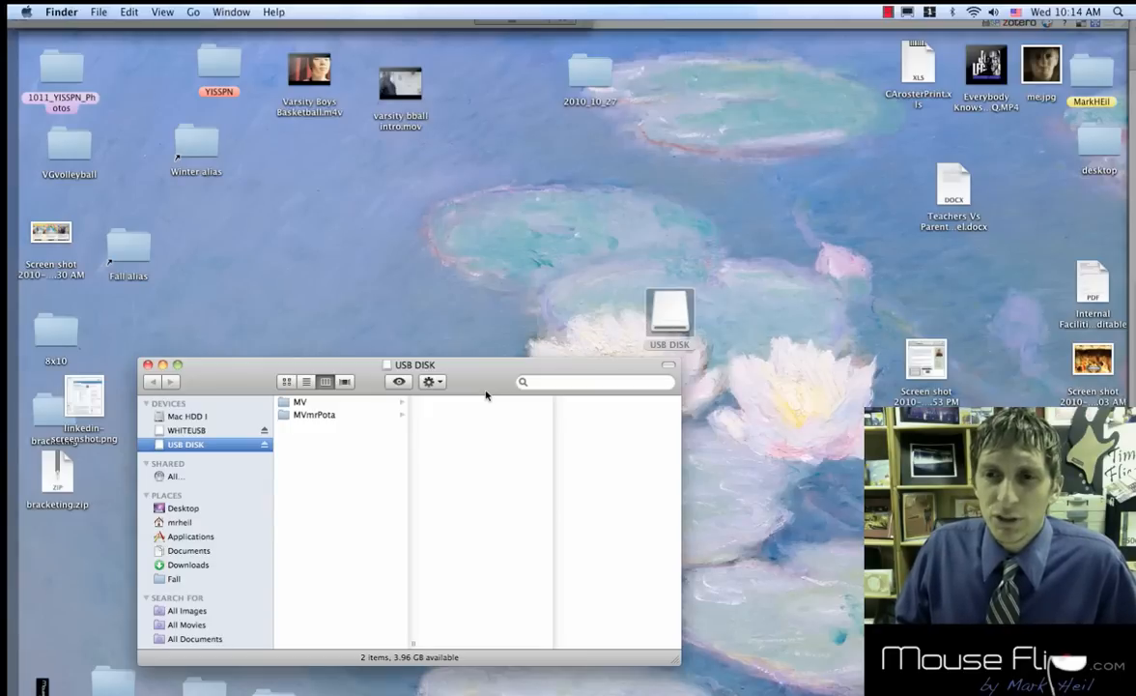
{"action": "left_click_drag", "start_coordinate": [331, 365], "coordinate": [347, 122]}
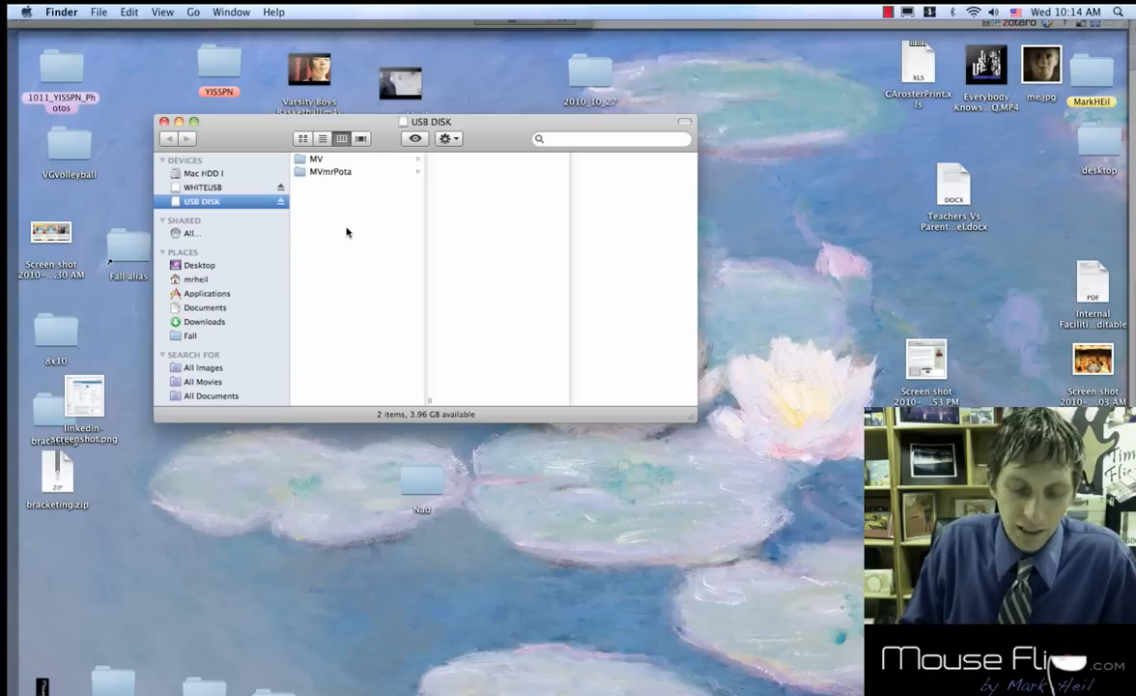
{"action": "key", "text": "super+shift+n"}
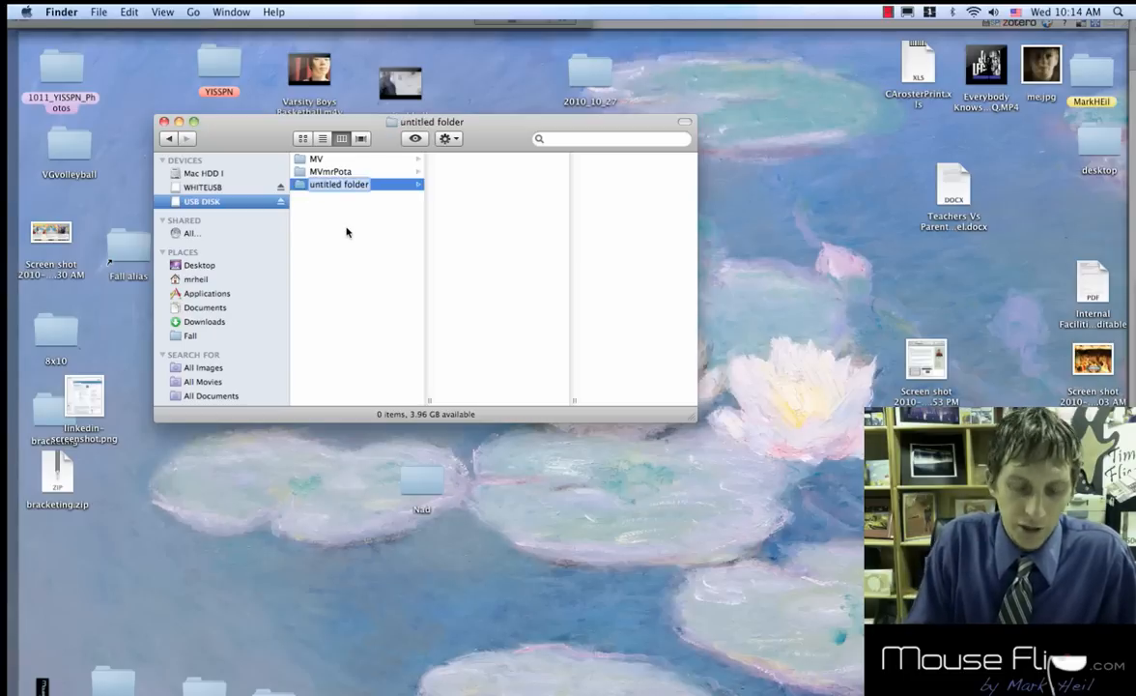
{"action": "type", "text": "MVmrheil"}
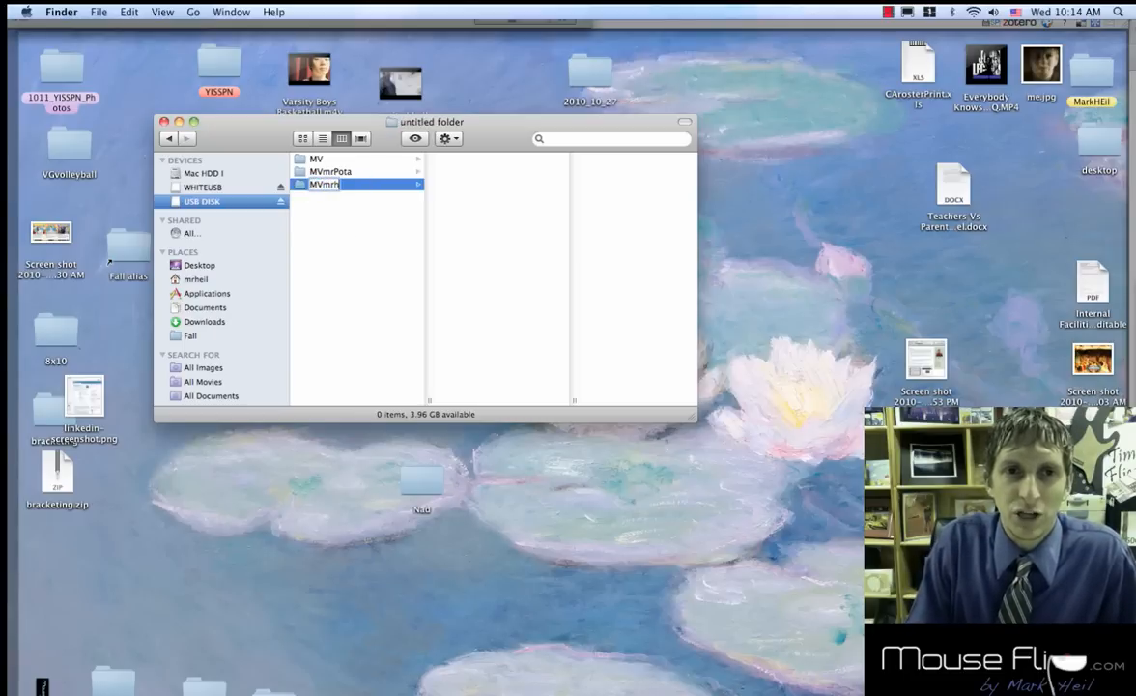
{"action": "left_click", "coordinate": [349, 229]}
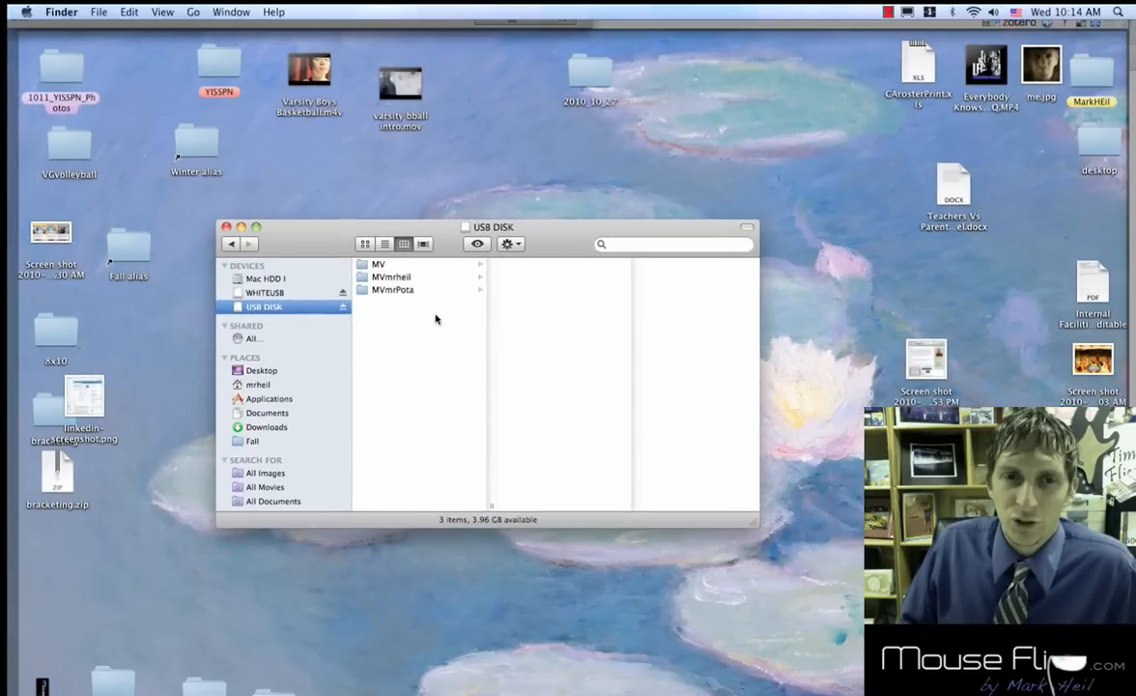
Create two subfolders named audio and footage inside the MVmrPota folder on the USB disk.
{"action": "left_click", "coordinate": [391, 289]}
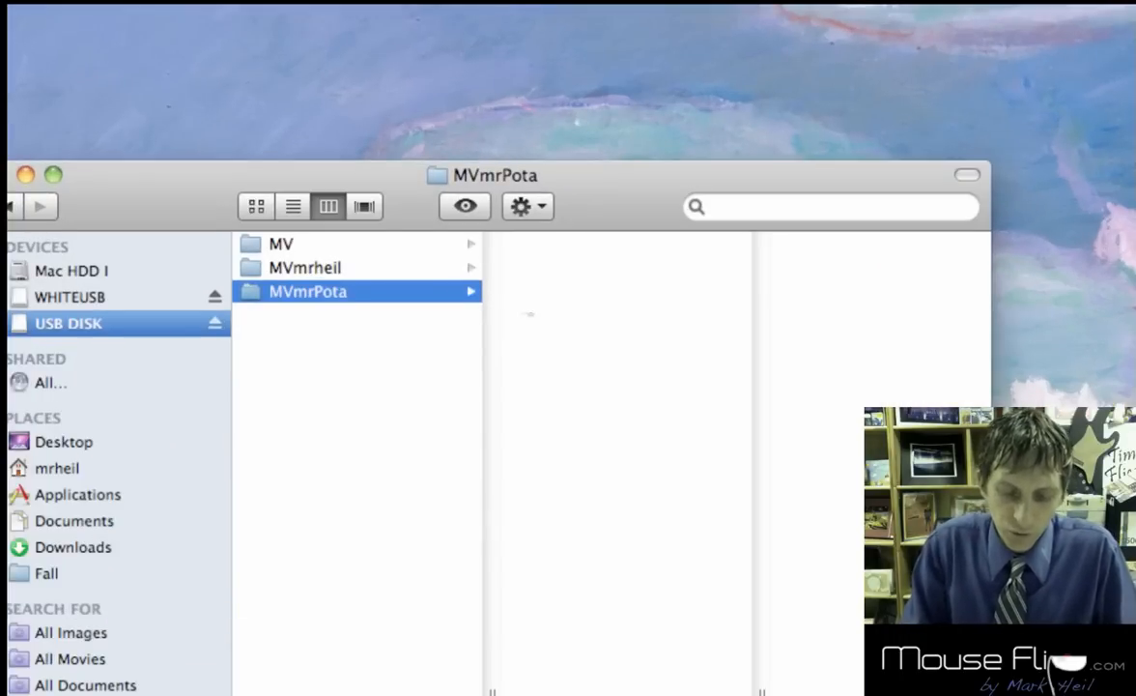
{"action": "key", "text": "super+shift+n"}
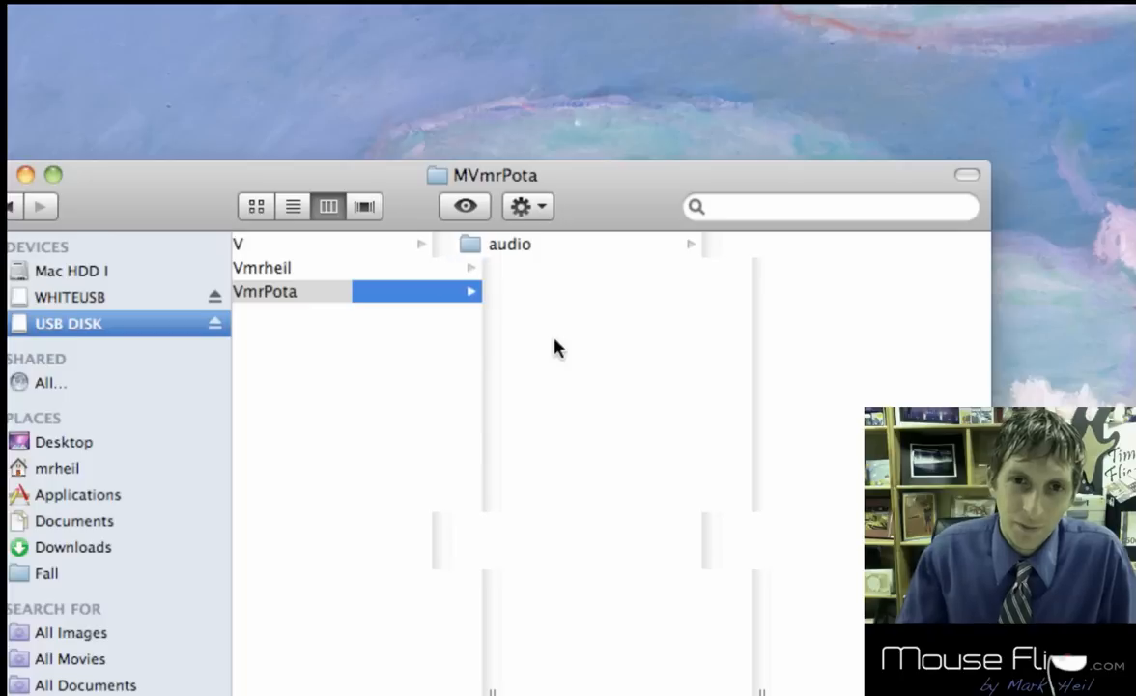
{"action": "key", "text": "super+shift+n"}
{"action": "type", "text": "exp"}
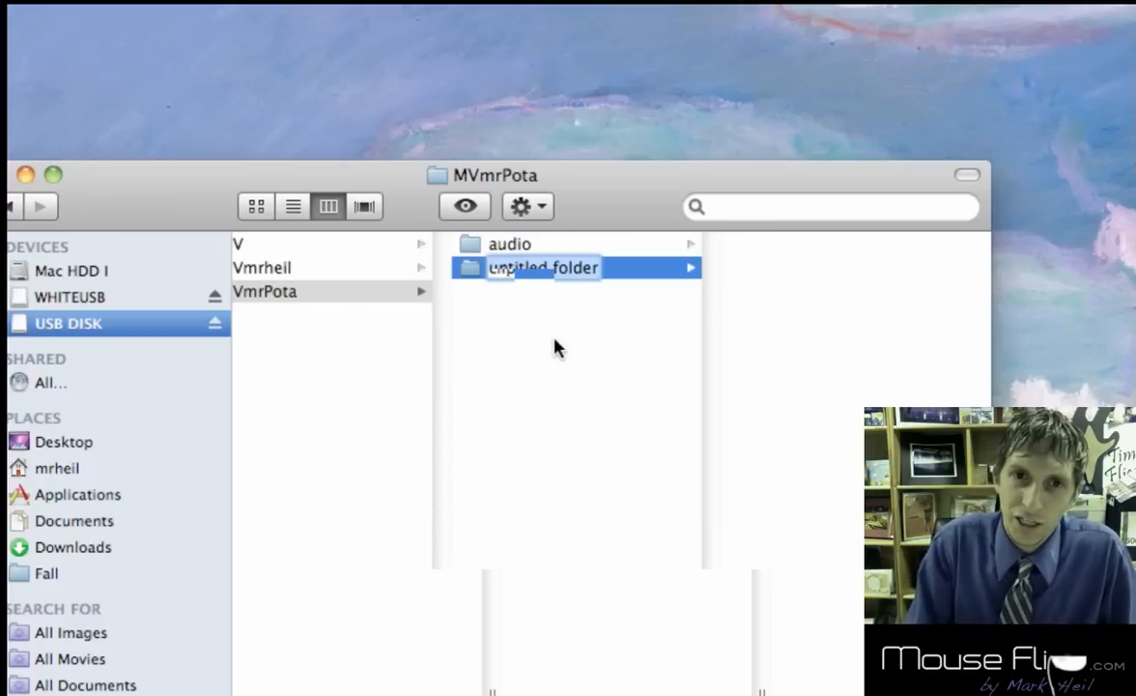
{"action": "key", "text": "BackSpace"}
{"action": "key", "text": "BackSpace"}
{"action": "key", "text": "BackSpace"}
{"action": "type", "text": "pfonts"}
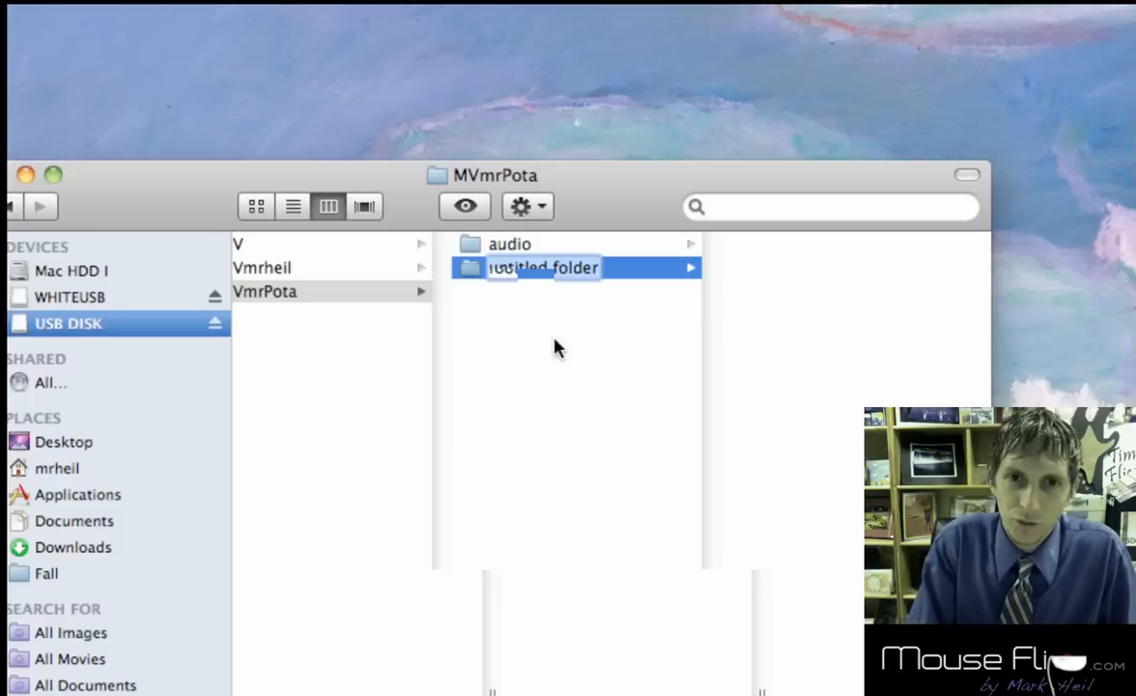
{"action": "key", "text": "Return"}
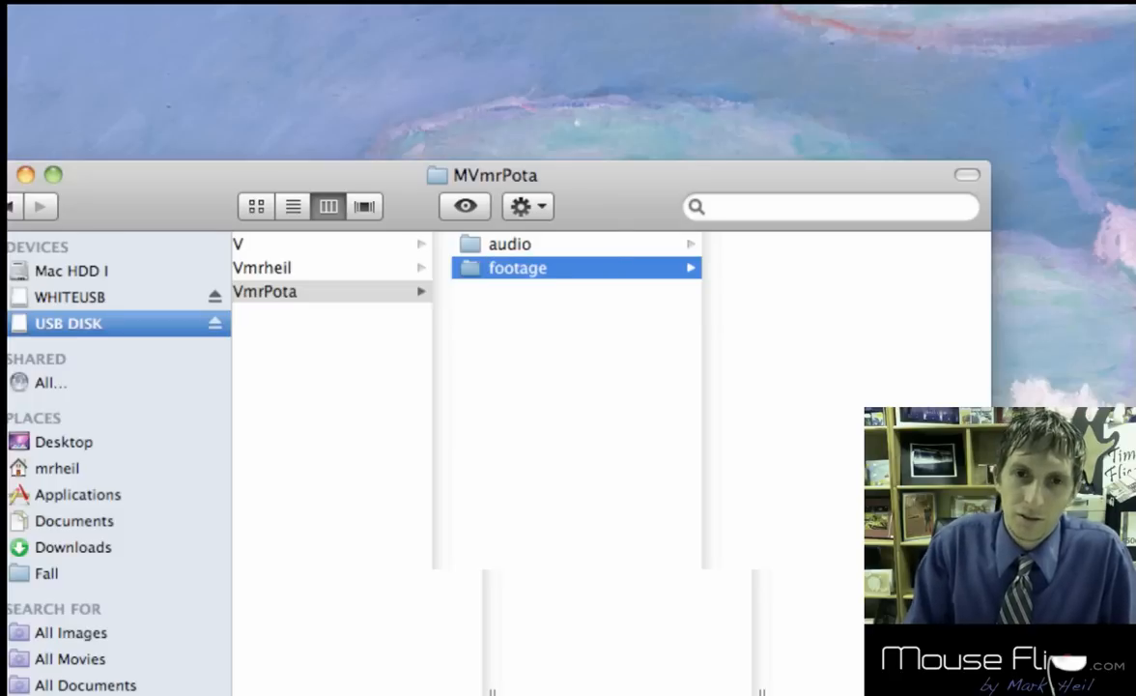
{"action": "left_click", "coordinate": [533, 321]}
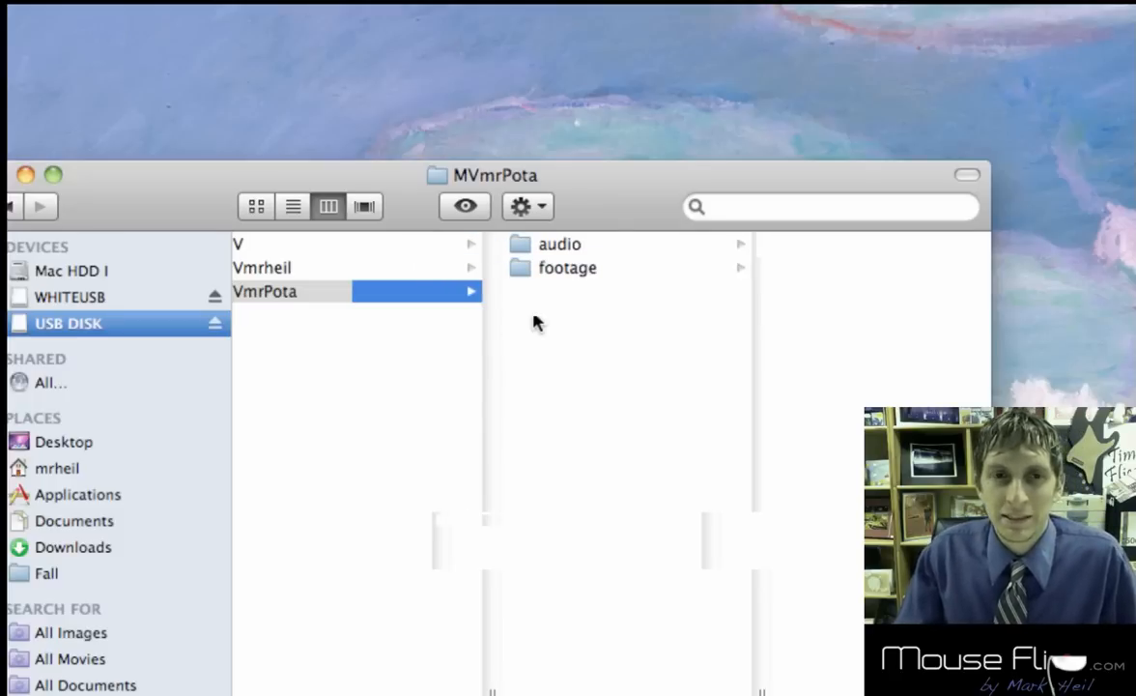
Copy the Mr. Potato.mp3 file from the Audio subfolder of the MV folder.
{"action": "left_click_drag", "start_coordinate": [580, 218], "coordinate": [558, 247]}
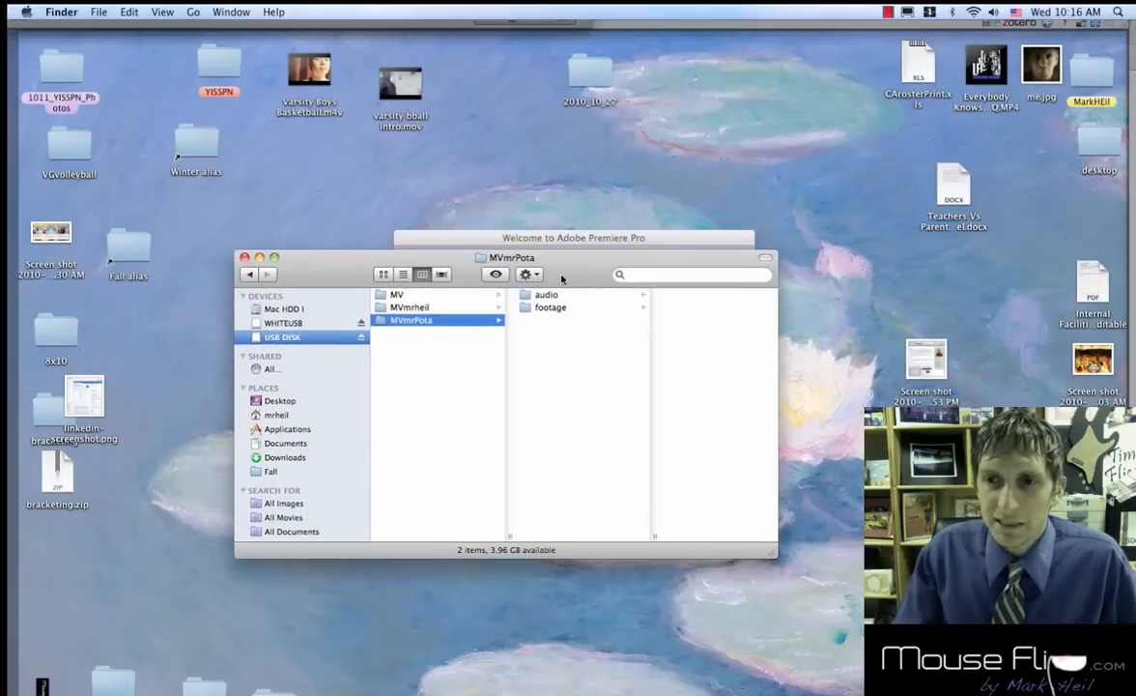
{"action": "left_click", "coordinate": [434, 301]}
{"action": "left_click", "coordinate": [437, 289]}
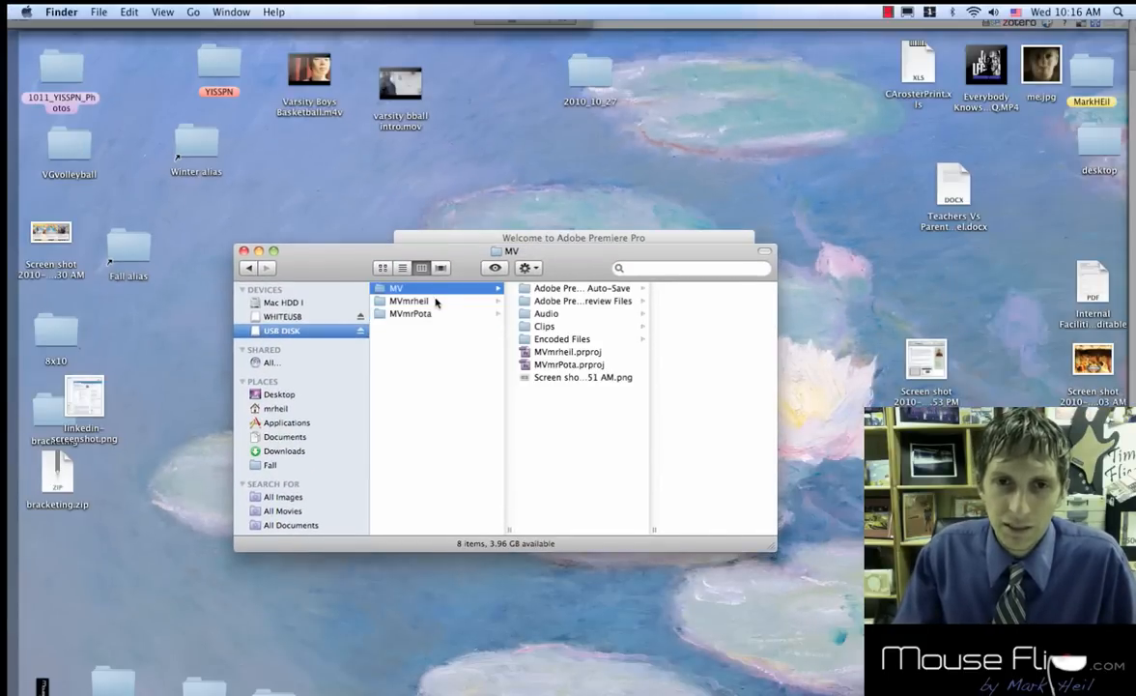
{"action": "left_click", "coordinate": [573, 316]}
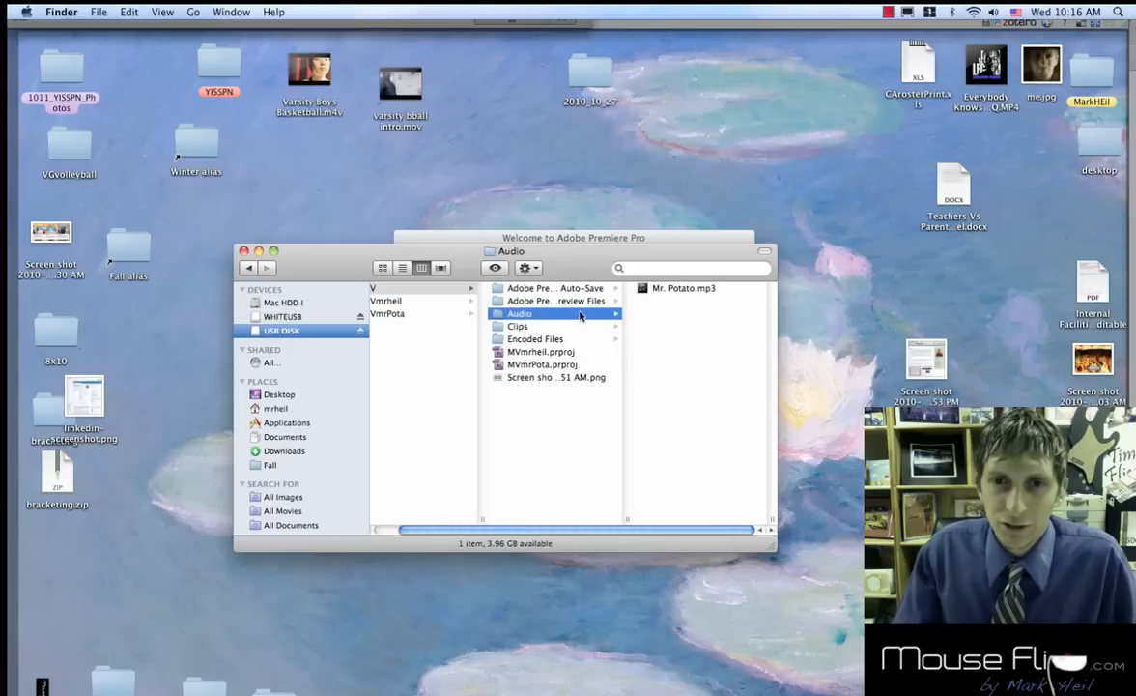
{"action": "left_click", "coordinate": [643, 288]}
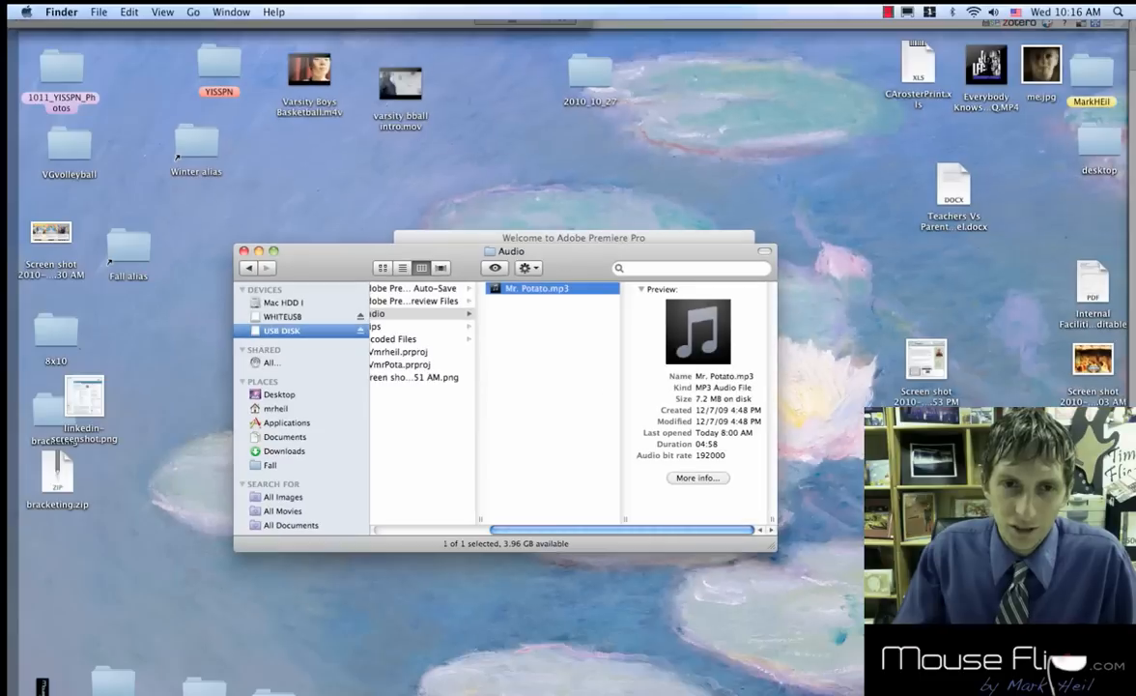
Create an audio folder inside MVmrheil and paste the Mr. Potato.mp3 file into it.
{"action": "scroll", "coordinate": [398, 340], "scroll_direction": "left", "scroll_amount": 5}
{"action": "scroll", "coordinate": [502, 329], "scroll_direction": "left", "scroll_amount": 3}
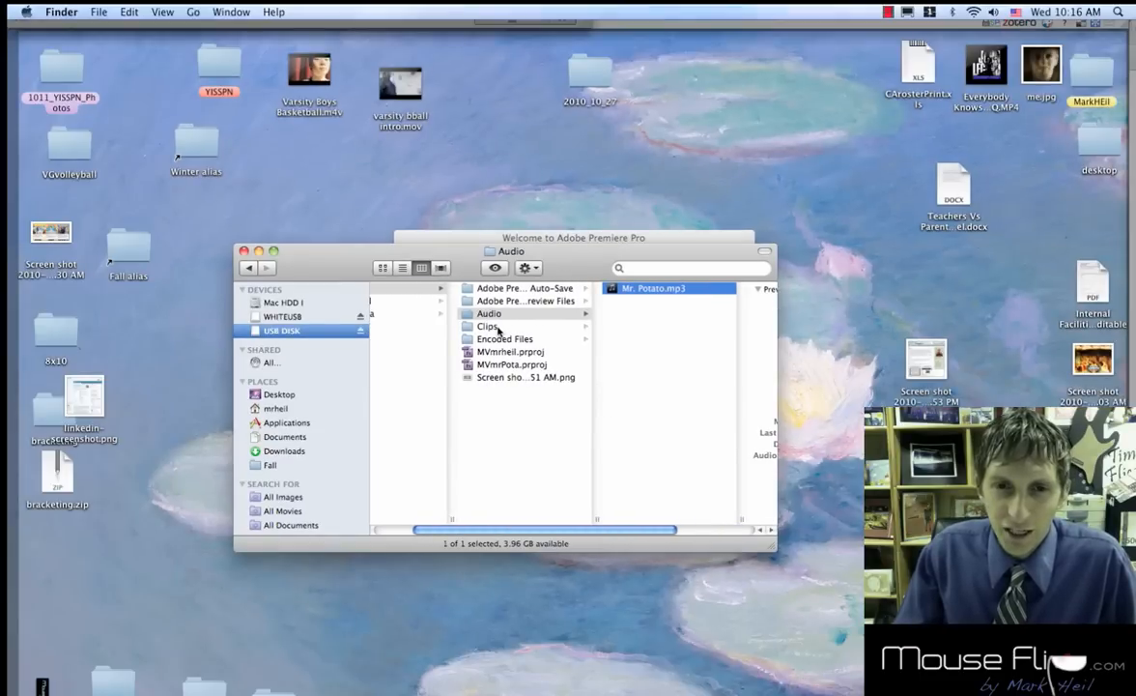
{"action": "scroll", "coordinate": [497, 329], "scroll_direction": "left", "scroll_amount": 3}
{"action": "left_click", "coordinate": [409, 300]}
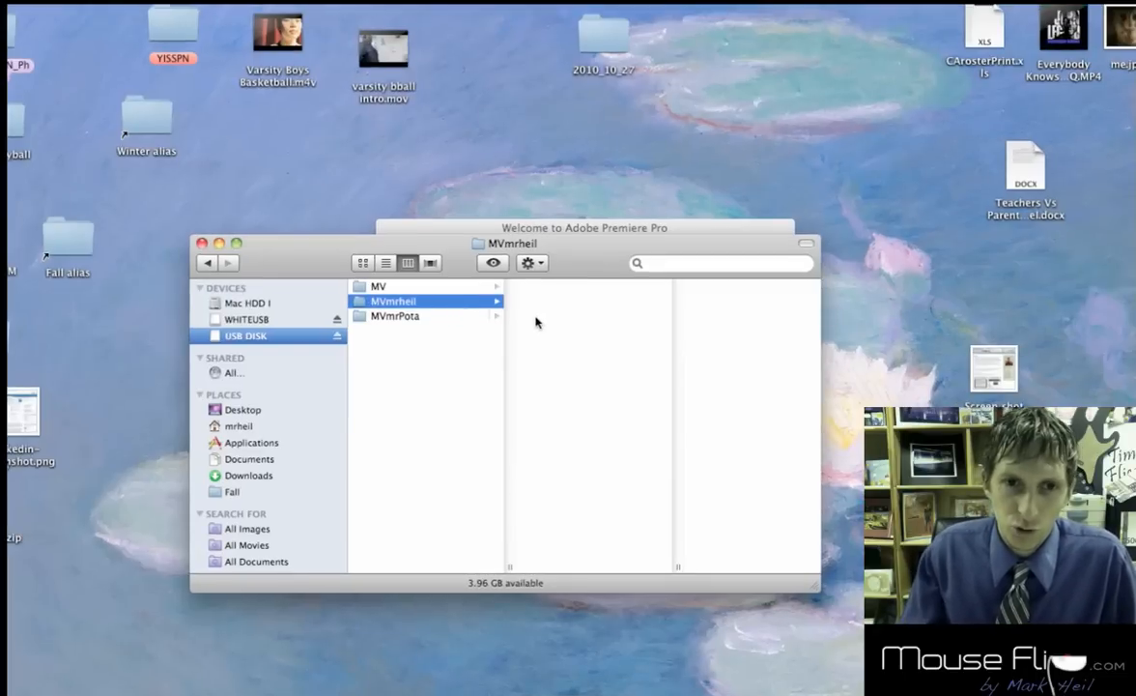
{"action": "key", "text": "super+shift+n"}
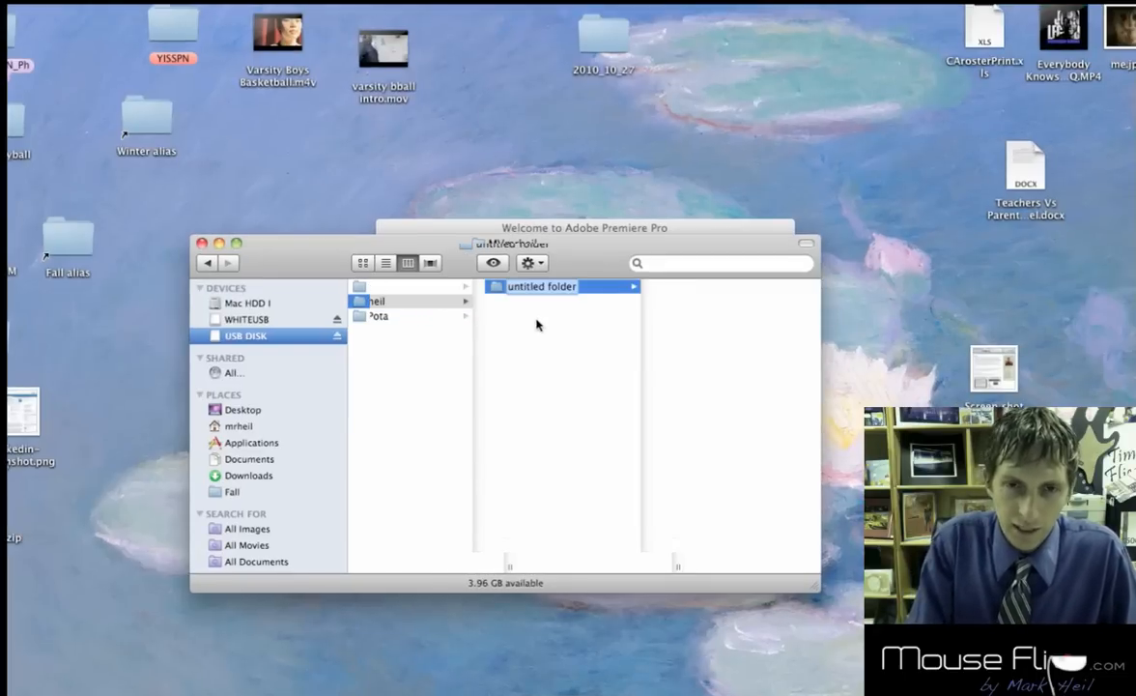
{"action": "type", "text": "audio"}
{"action": "key", "text": "Return"}
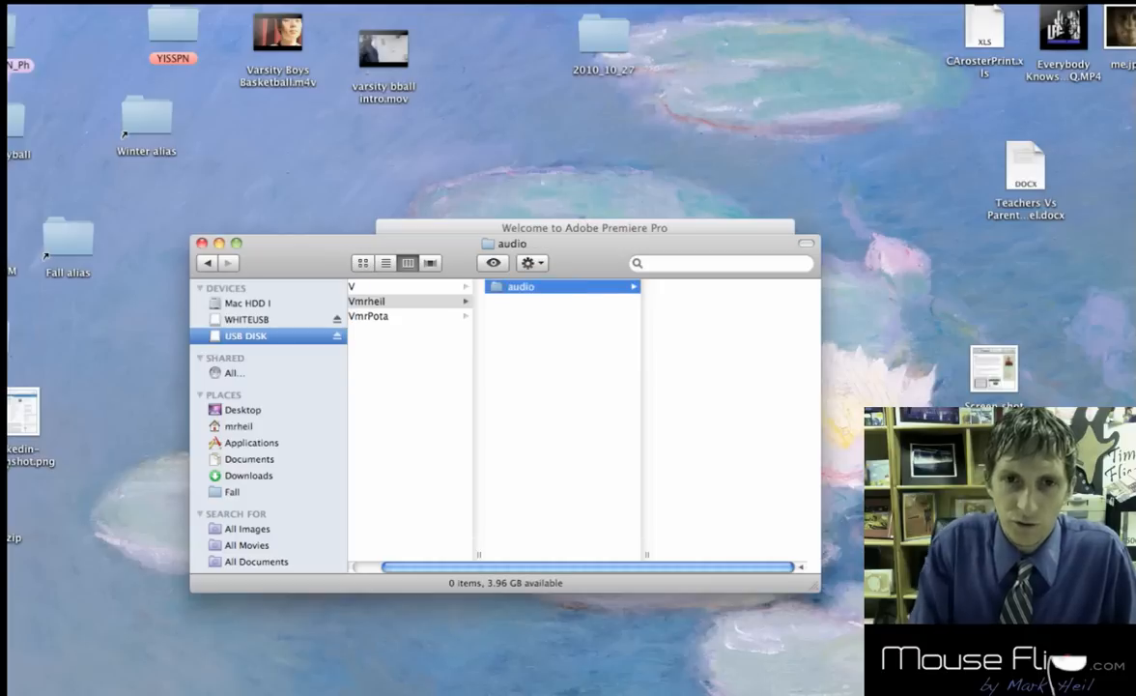
{"action": "key", "text": "super+v"}
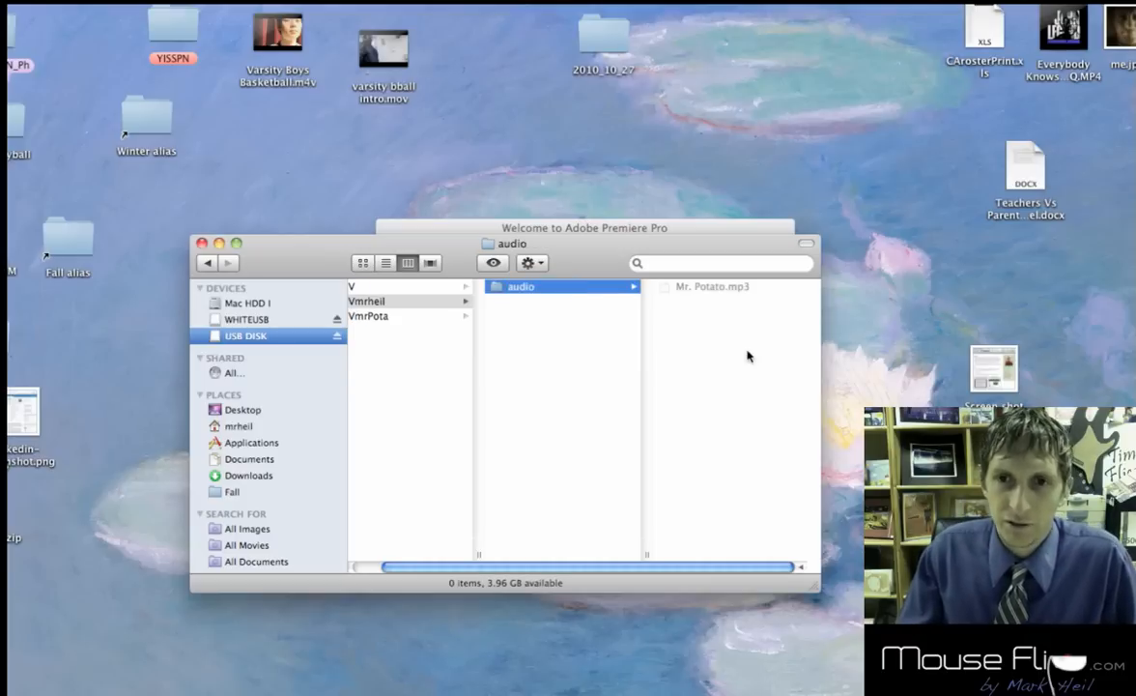
Copy the Mr. Potato MP4 video from the Clips subfolder of the MV folder.
{"action": "left_click_drag", "start_coordinate": [569, 250], "coordinate": [531, 300]}
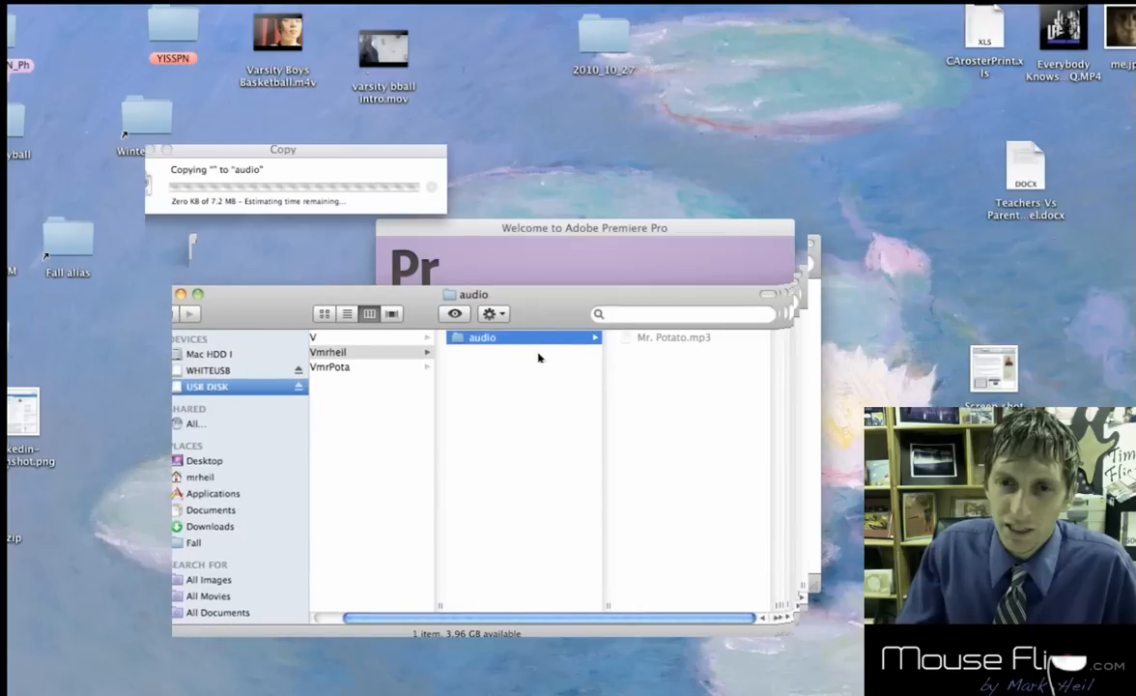
{"action": "scroll", "coordinate": [524, 362], "scroll_direction": "left", "scroll_amount": 2}
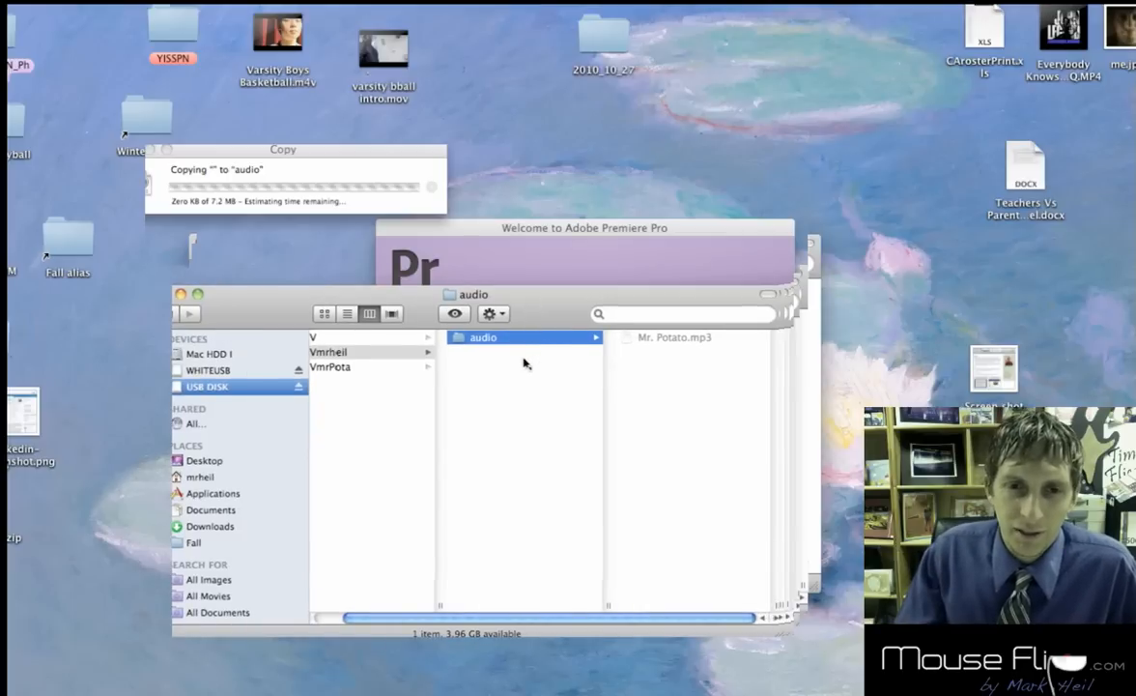
{"action": "left_click", "coordinate": [385, 338]}
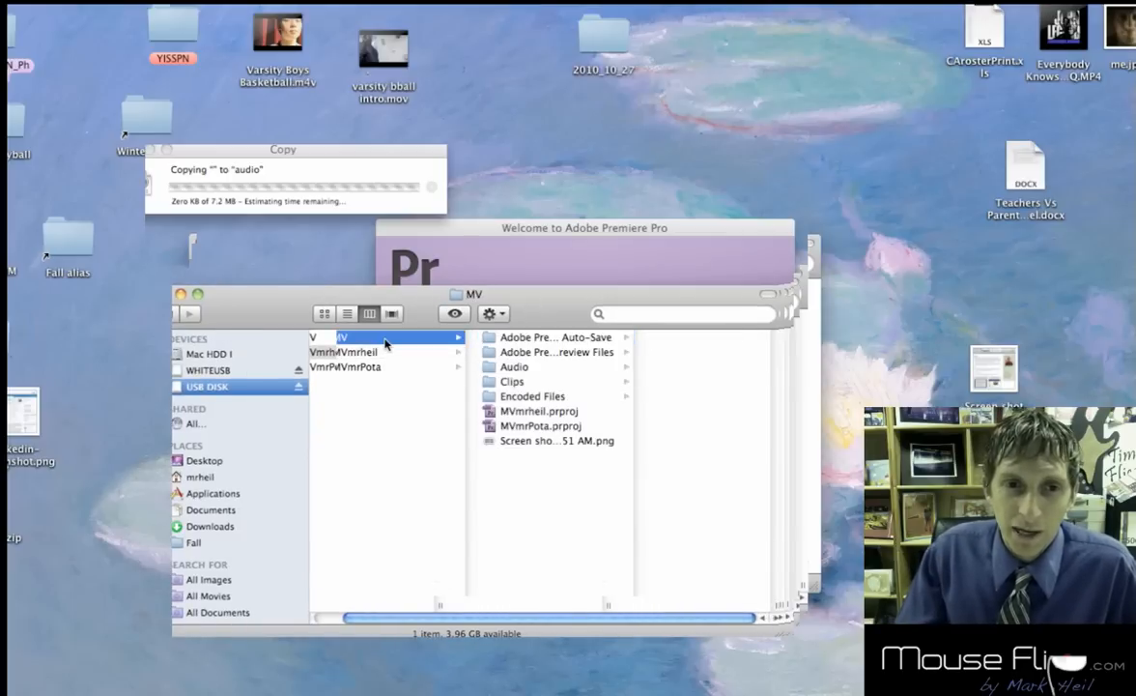
{"action": "left_click", "coordinate": [526, 383]}
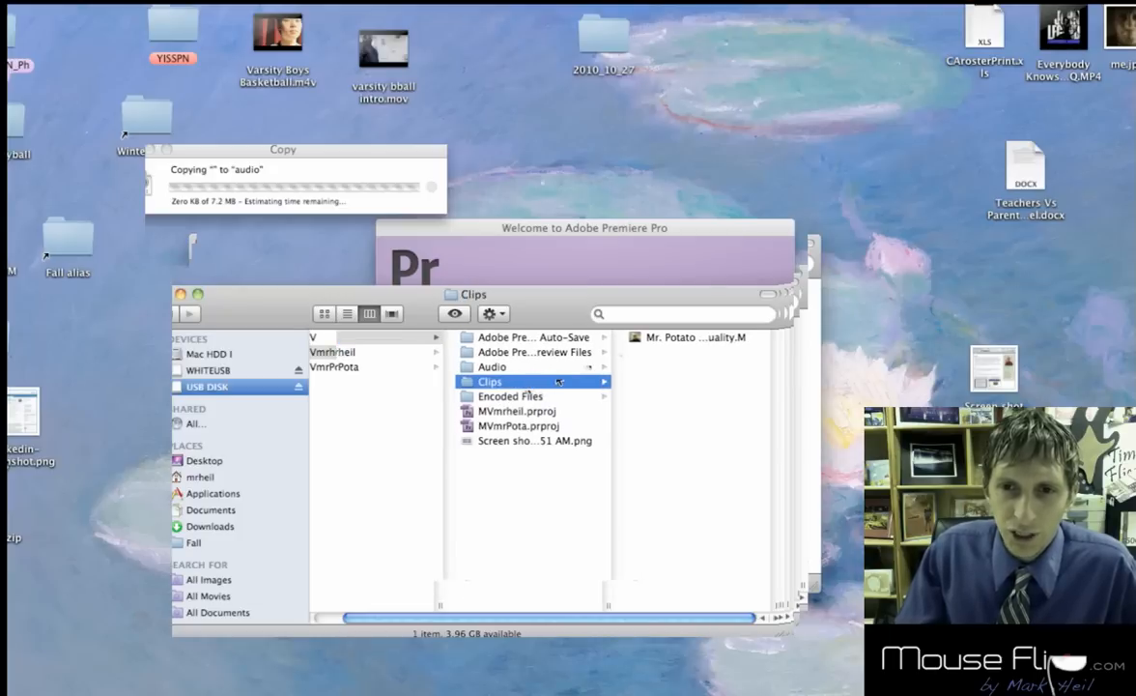
{"action": "left_click", "coordinate": [657, 337]}
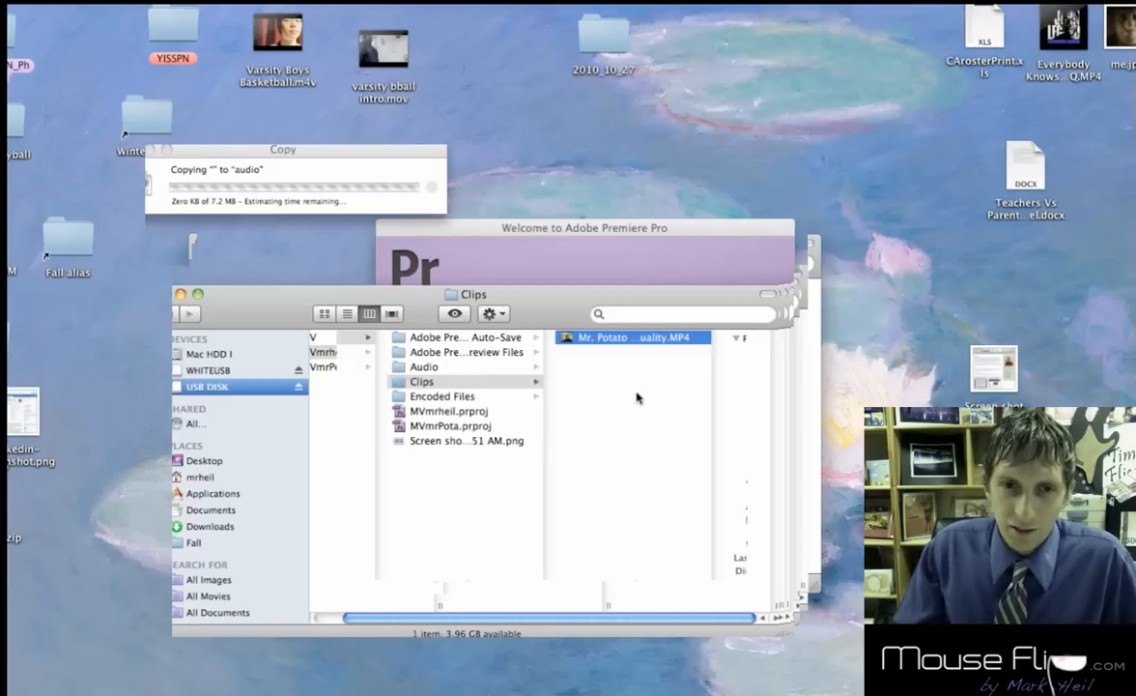
Delete the MVmrPota folder from the USB disk.
{"action": "scroll", "coordinate": [636, 397], "scroll_direction": "left", "scroll_amount": 3}
{"action": "left_click", "coordinate": [386, 356]}
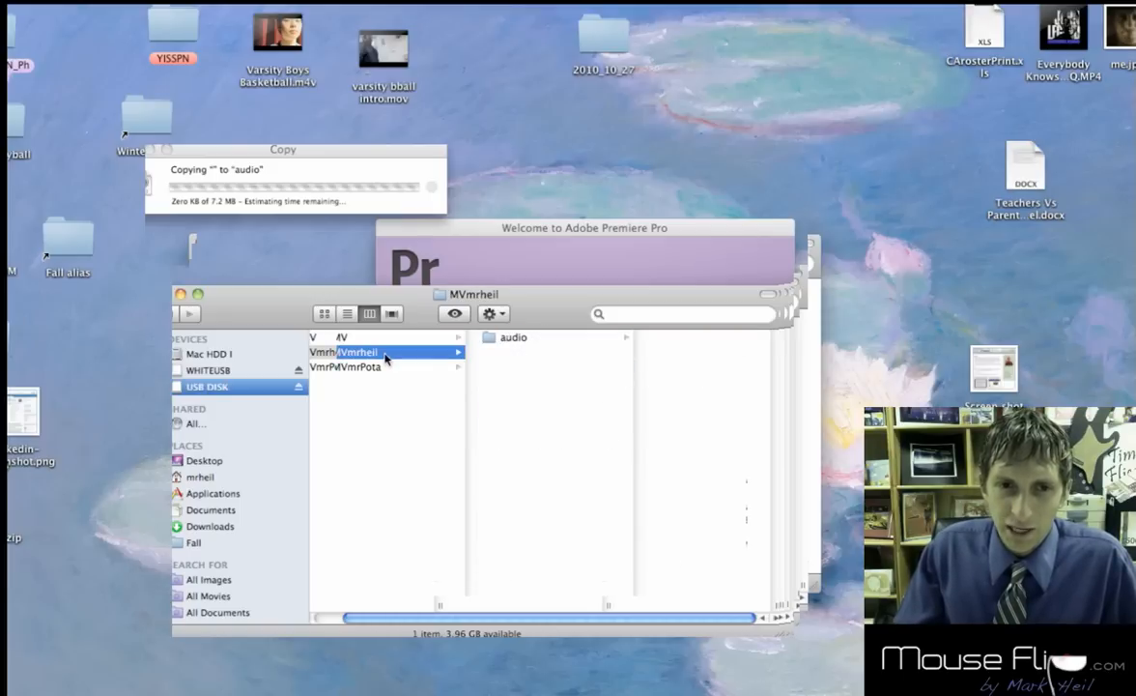
{"action": "left_click", "coordinate": [383, 368]}
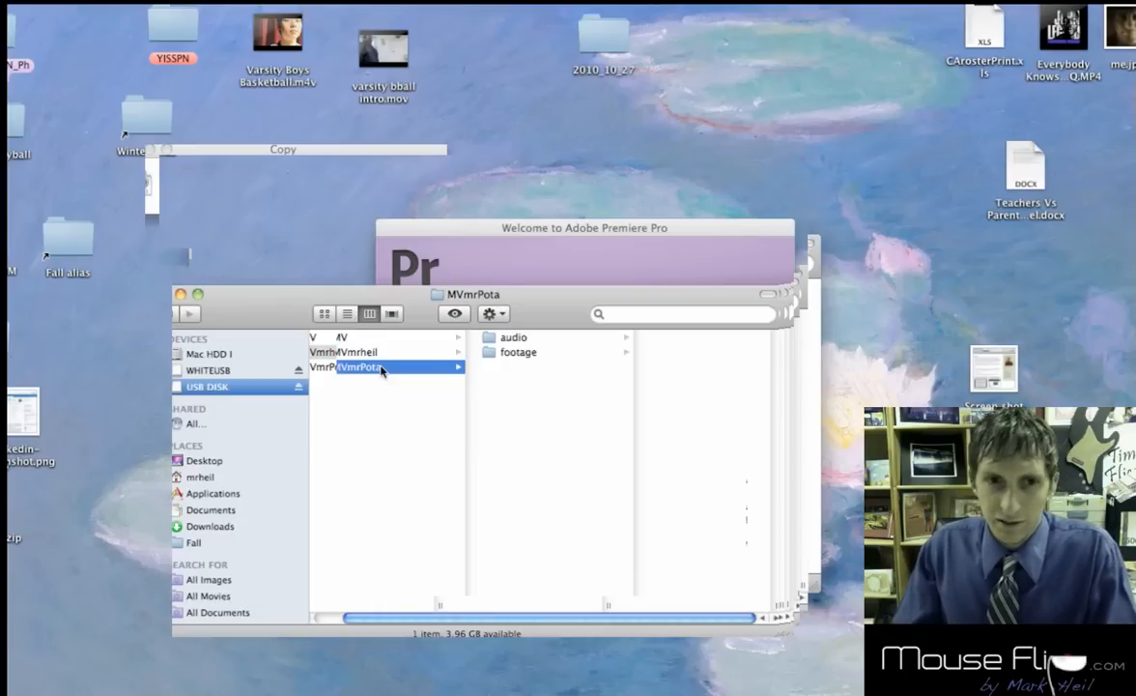
{"action": "key", "text": "super+BackSpace"}
Create a footage folder inside MVmrheil, alongside the audio folder.
{"action": "left_click", "coordinate": [385, 353]}
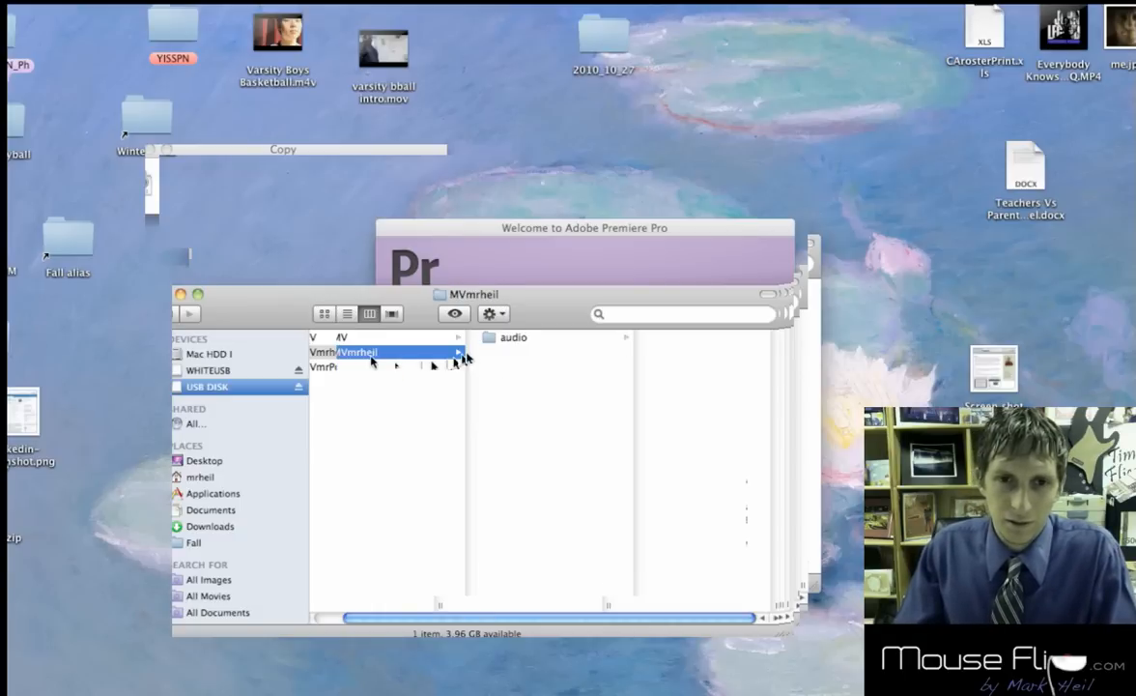
{"action": "key", "text": "shift+super+n"}
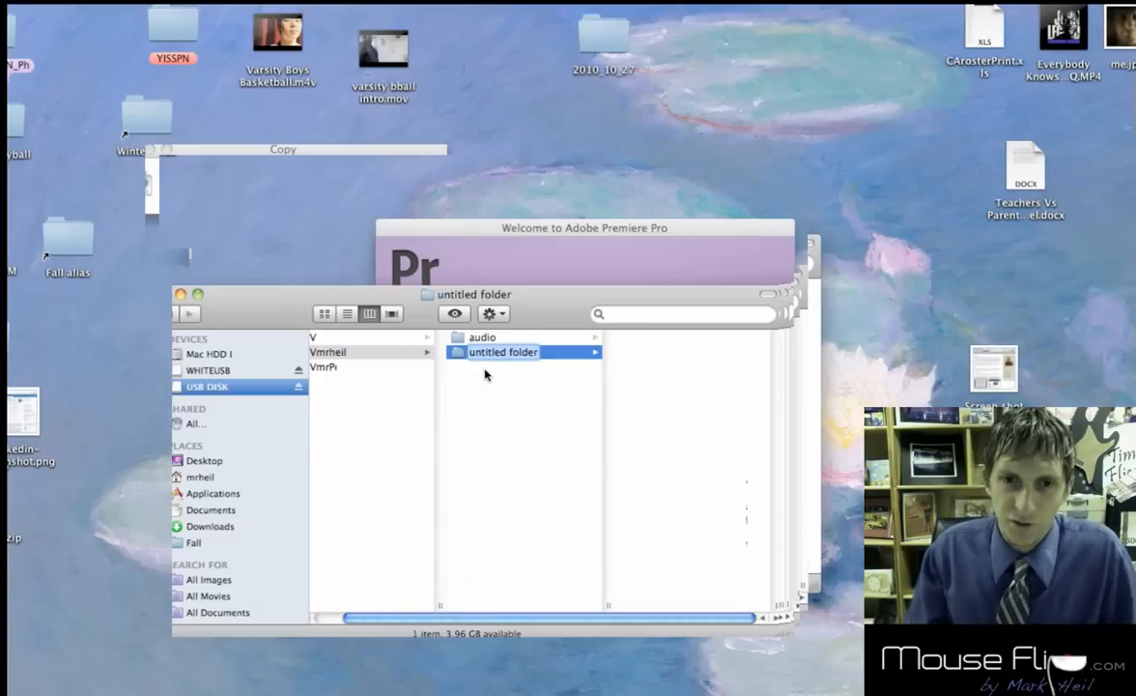
{"action": "type", "text": "foot"}
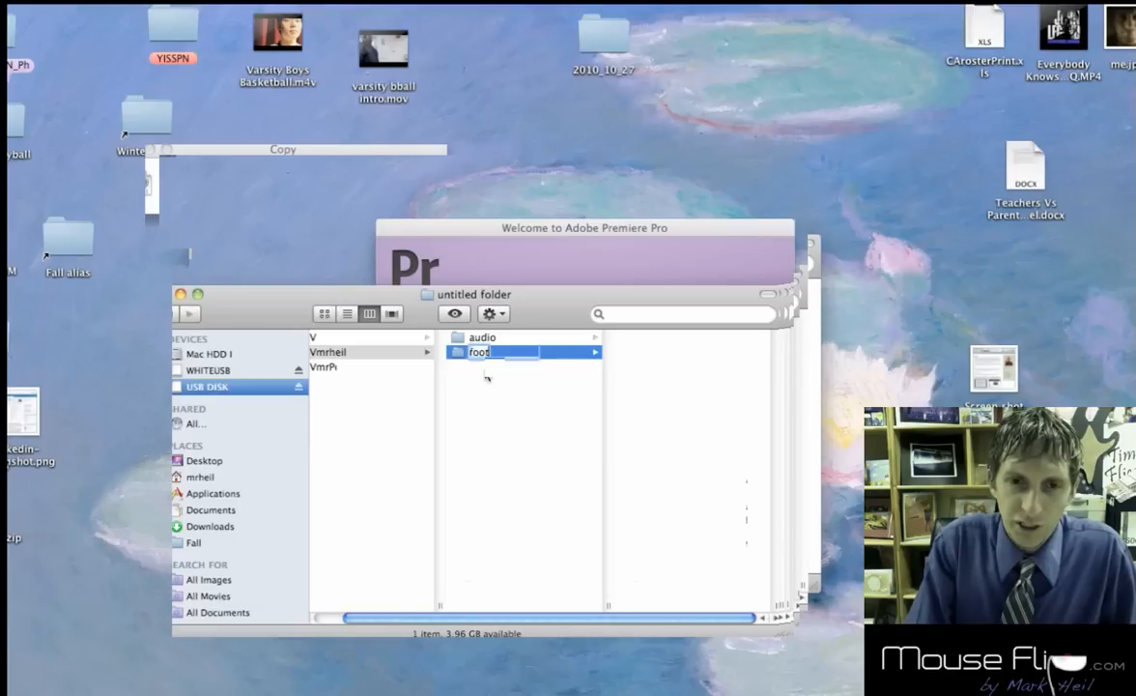
{"action": "type", "text": "age"}
{"action": "key", "text": "Return"}
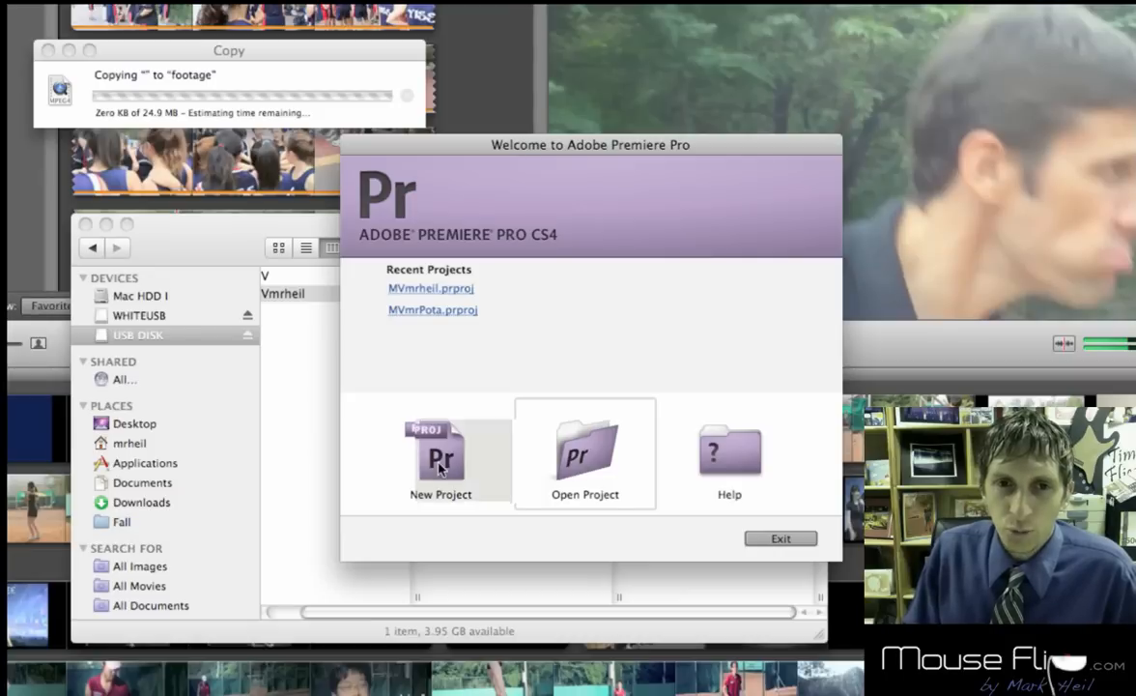
Start a new project and set its location to the MVmrheil folder on the USB DISK.
{"action": "left_click", "coordinate": [439, 467]}
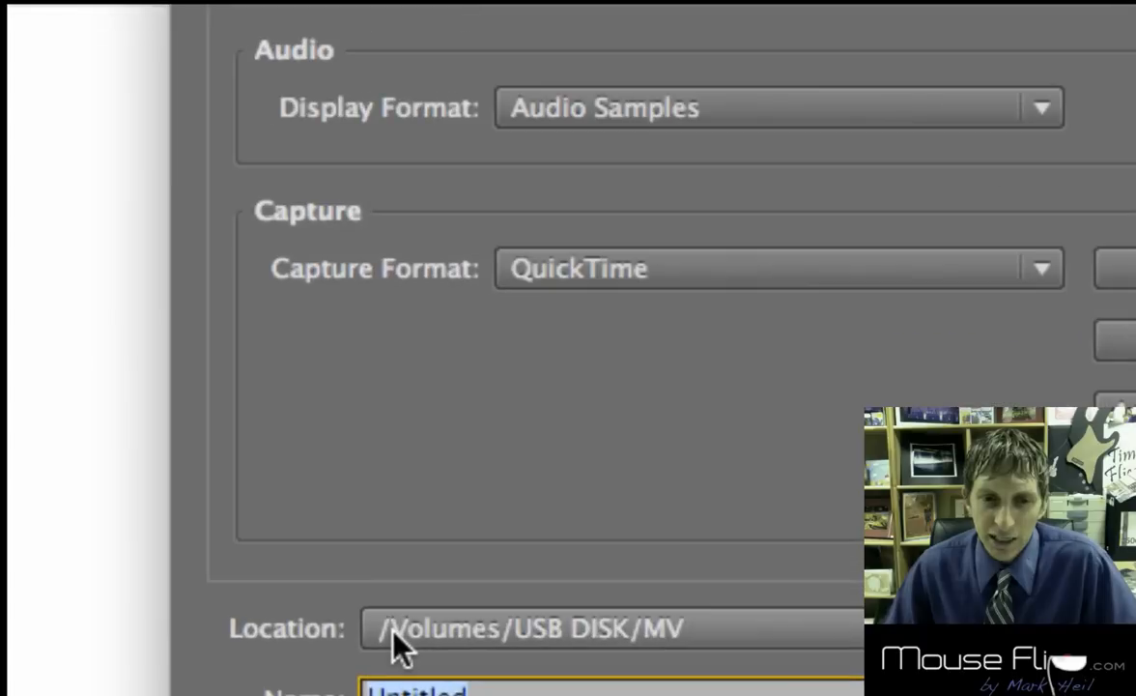
{"action": "left_click", "coordinate": [399, 647]}
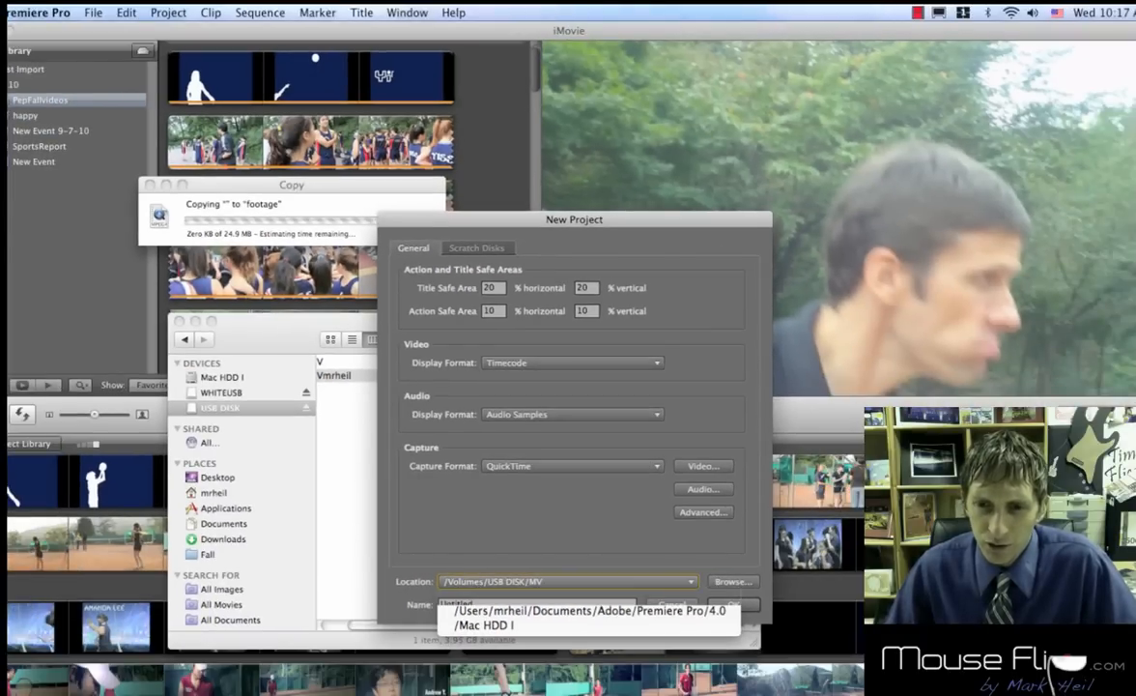
{"action": "left_click", "coordinate": [480, 595]}
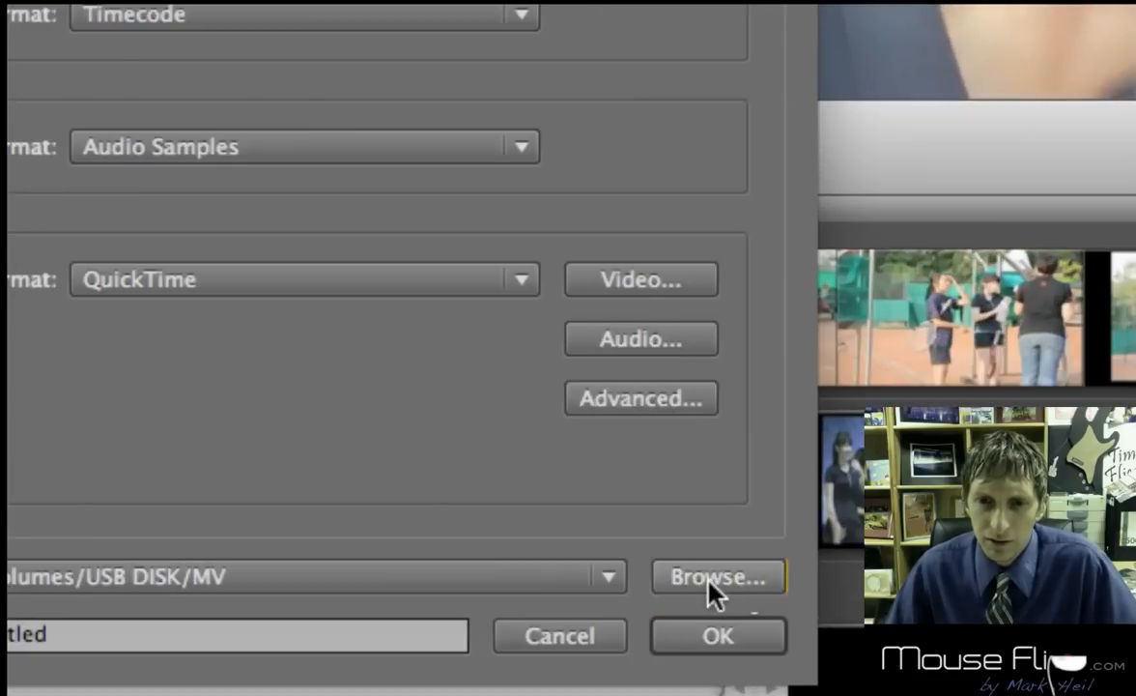
{"action": "left_click", "coordinate": [744, 580]}
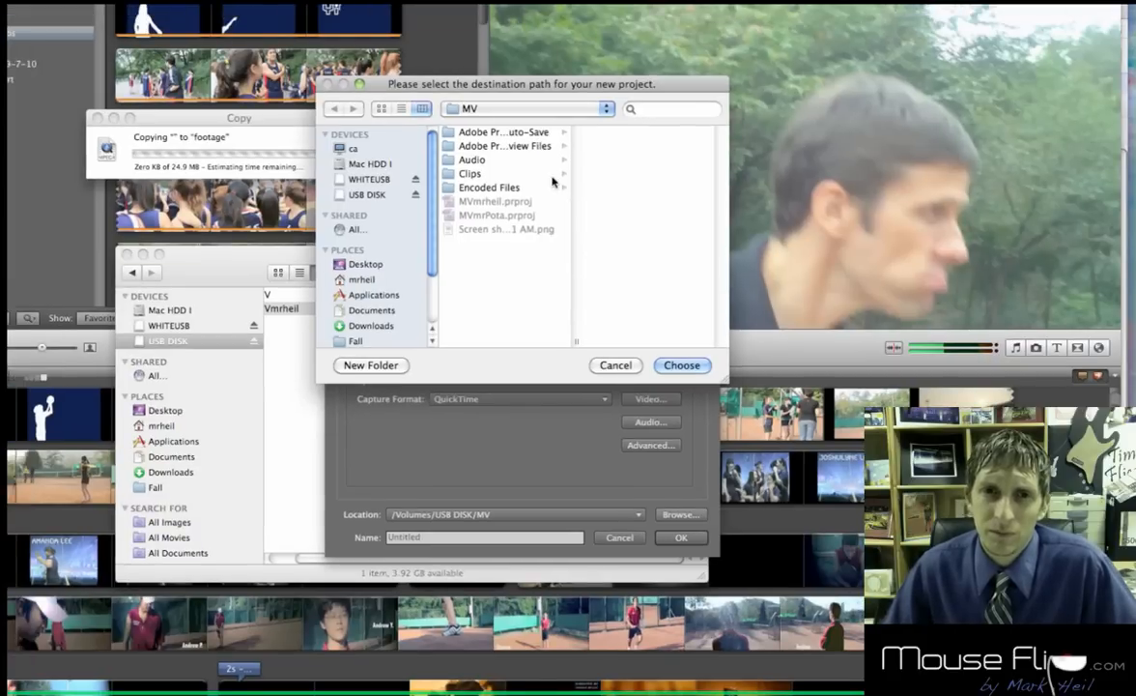
{"action": "left_click", "coordinate": [528, 110]}
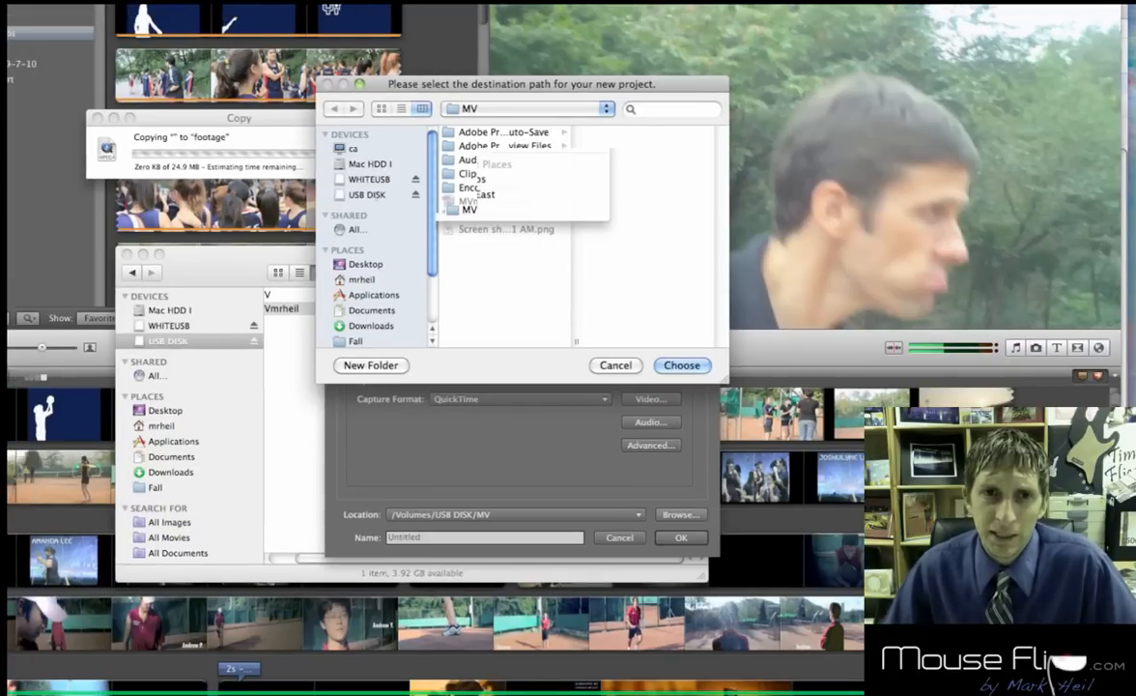
{"action": "left_click", "coordinate": [372, 198]}
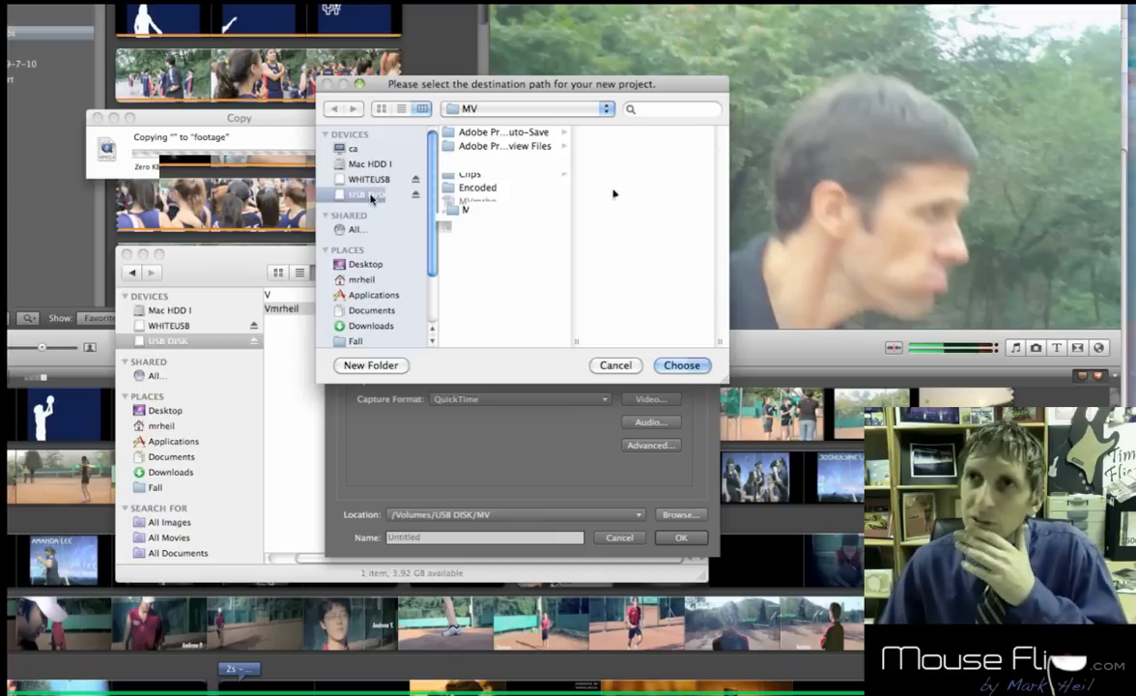
{"action": "left_click", "coordinate": [674, 365]}
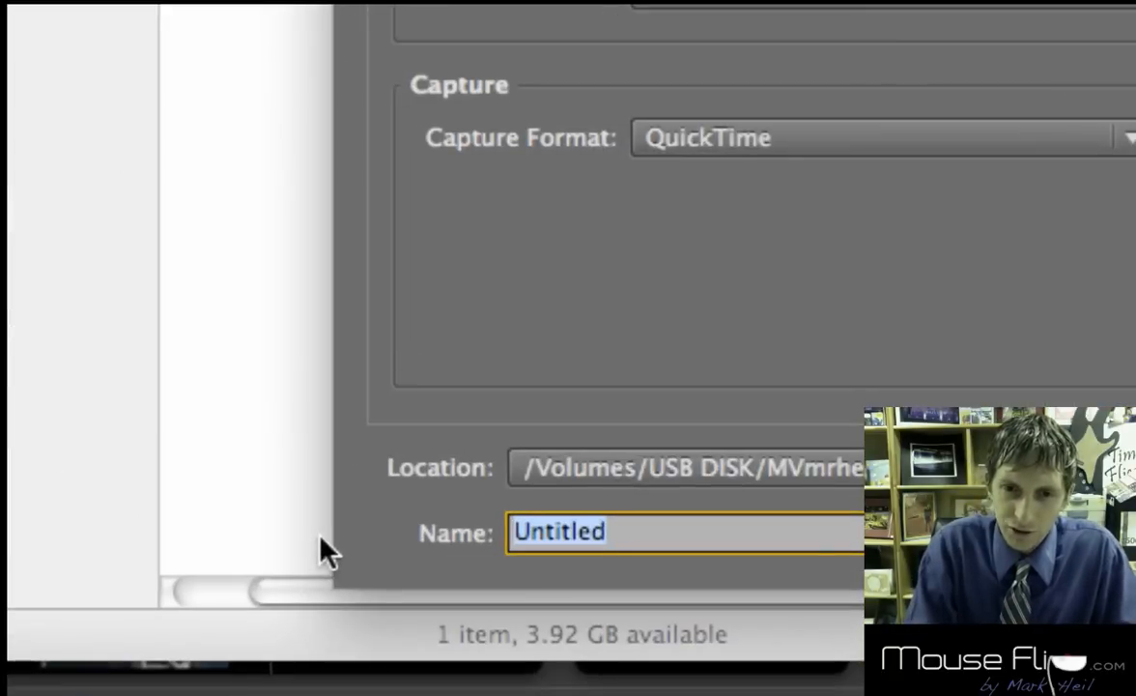
Name the project MVmrheil and create it with the scratch disks set to Same as Project.
{"action": "type", "text": "MVmrheil"}
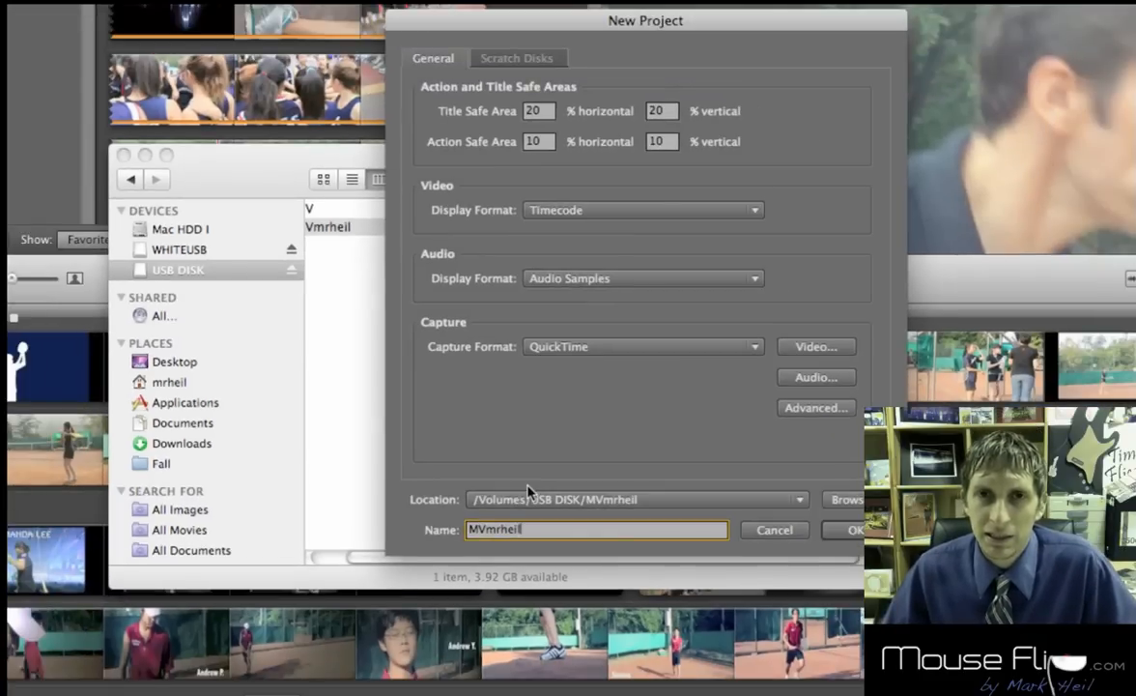
{"action": "left_click", "coordinate": [517, 59]}
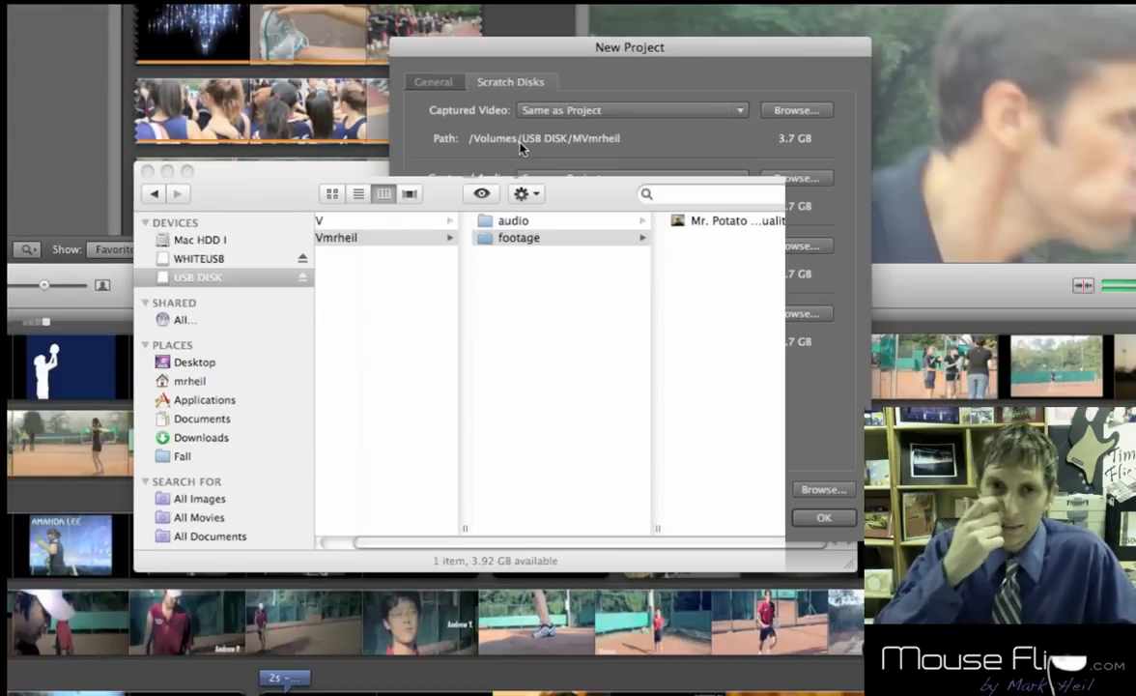
{"action": "left_click", "coordinate": [812, 519]}
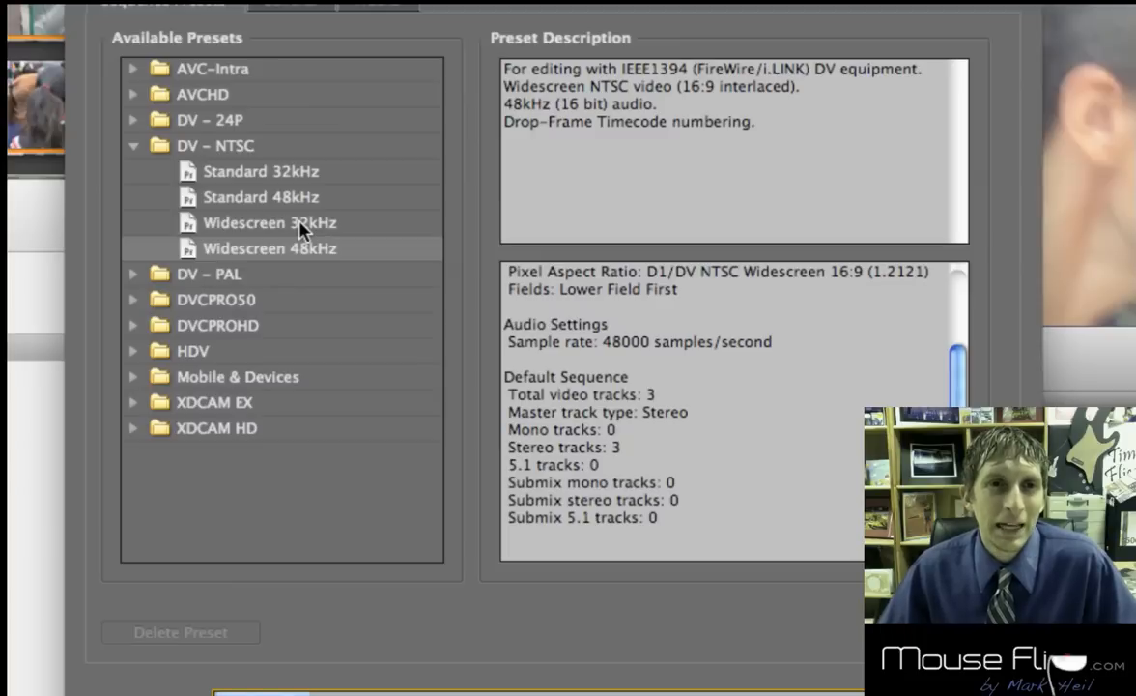
Create Sequence 01 with the DV - NTSC Widescreen 48kHz preset.
{"action": "left_click", "coordinate": [301, 224]}
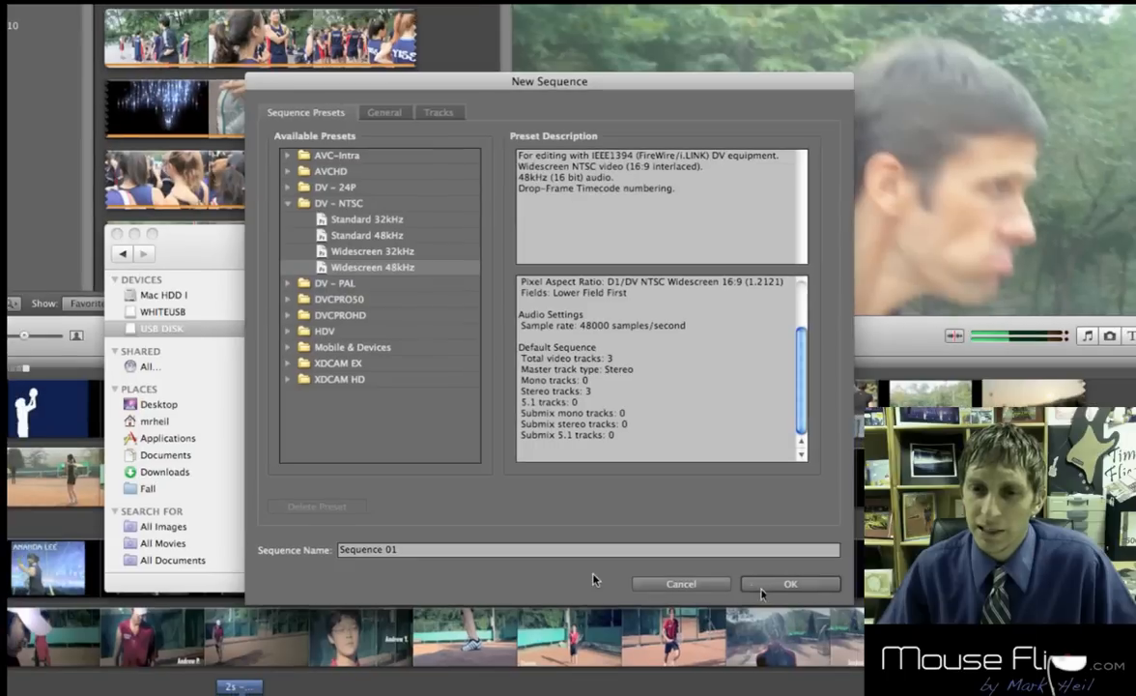
{"action": "left_click", "coordinate": [833, 589]}
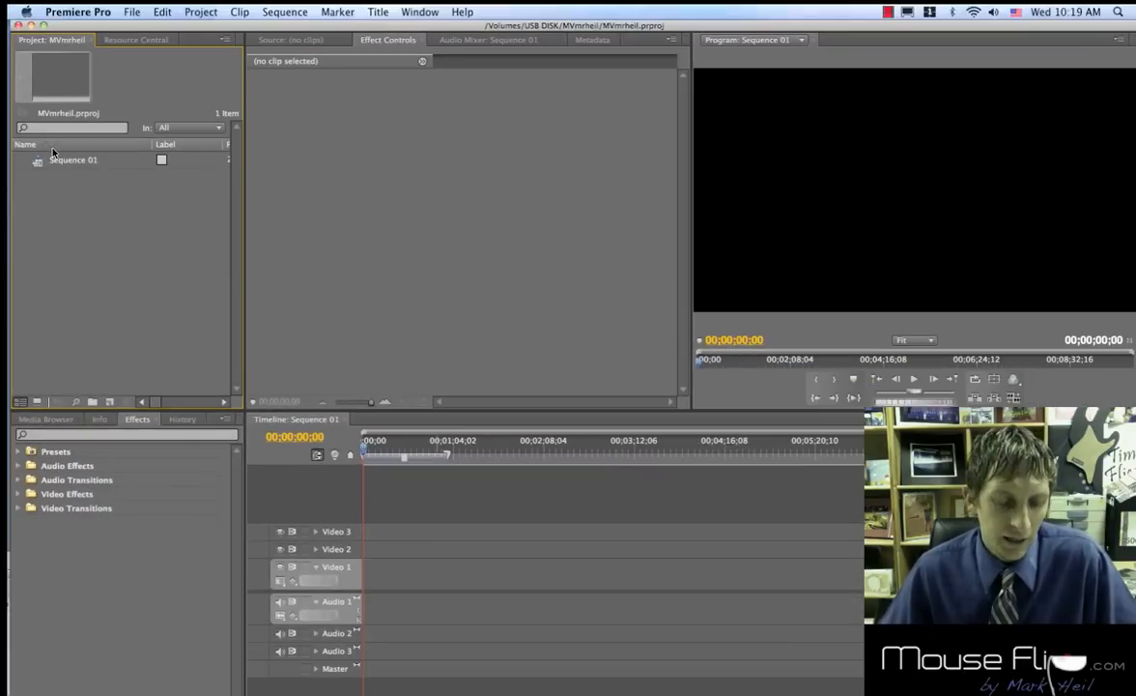
{"action": "key", "text": "super+Tab"}
{"action": "key", "text": "super+Tab"}
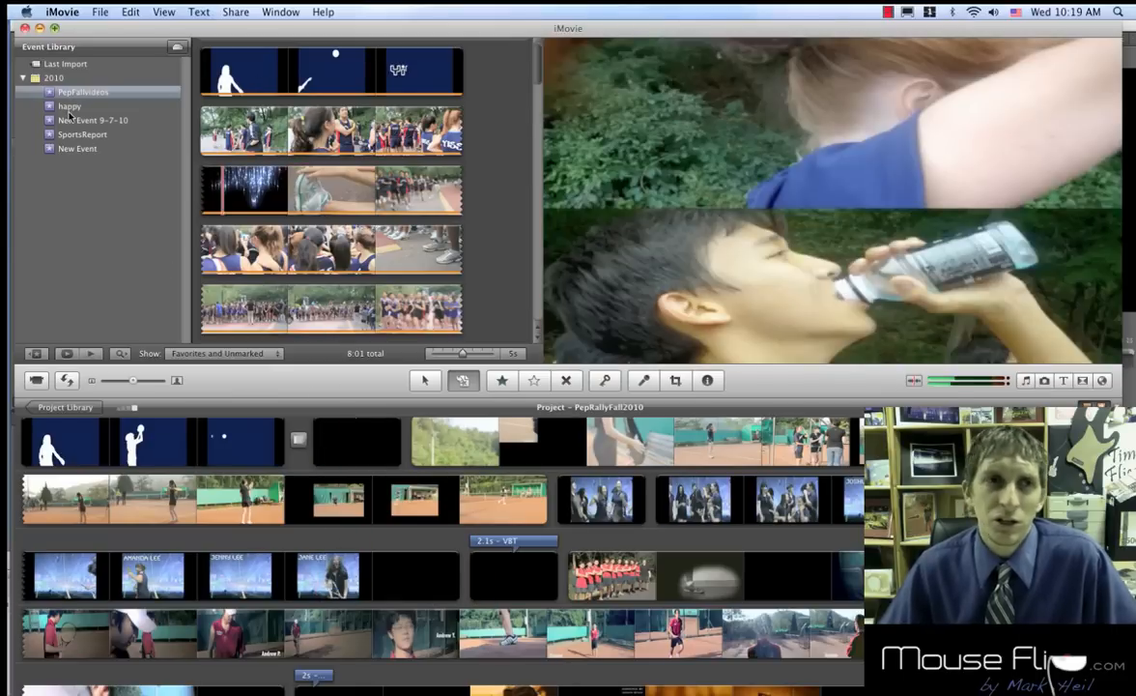
{"action": "key", "text": "super+Tab"}
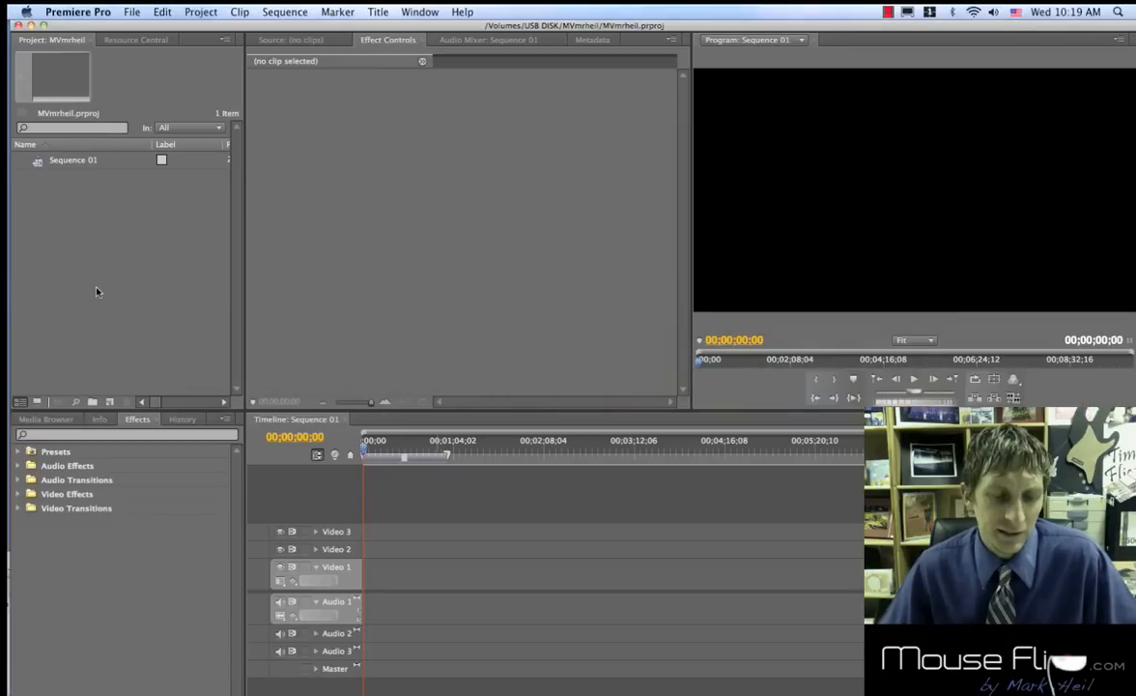
Show the Media Browser in place of the Effects list.
{"action": "left_click", "coordinate": [60, 421]}
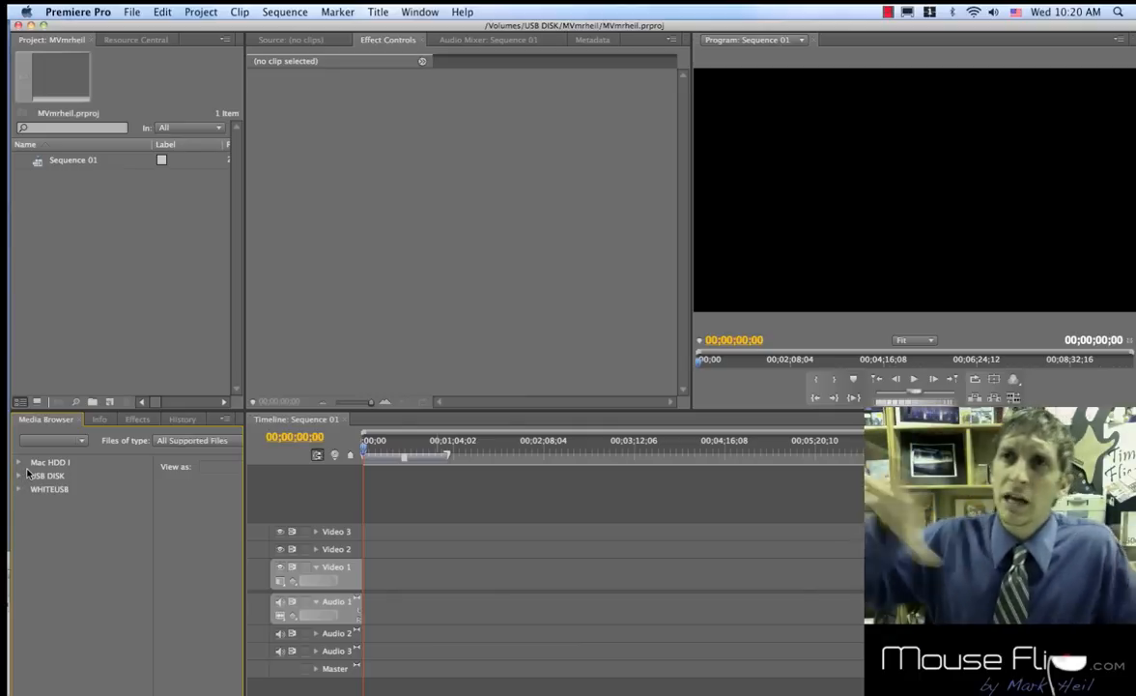
Switch to the Audio workspace and return to the Editing workspace.
{"action": "left_click", "coordinate": [408, 14]}
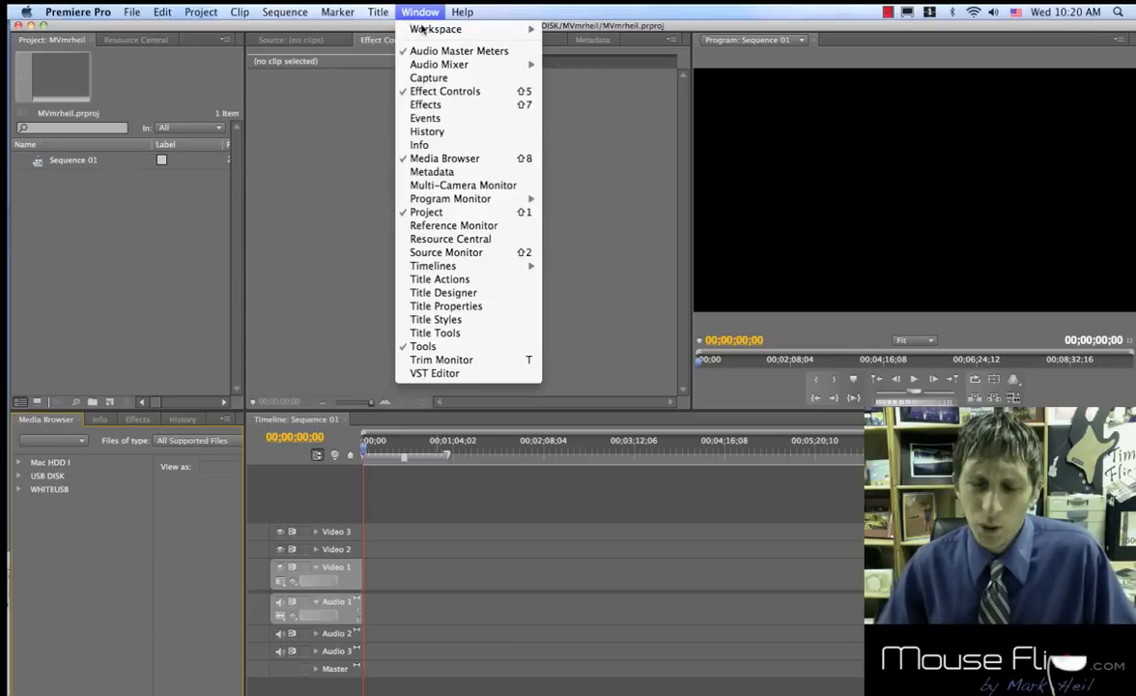
{"action": "mouse_move", "coordinate": [428, 34]}
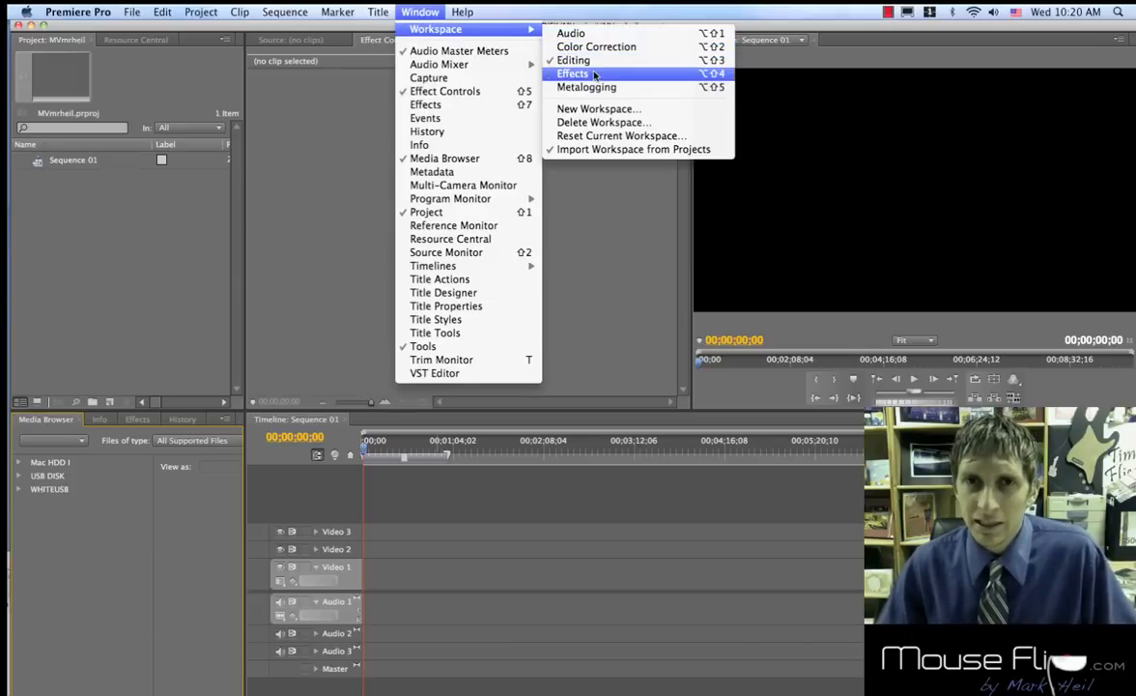
{"action": "left_click", "coordinate": [599, 36]}
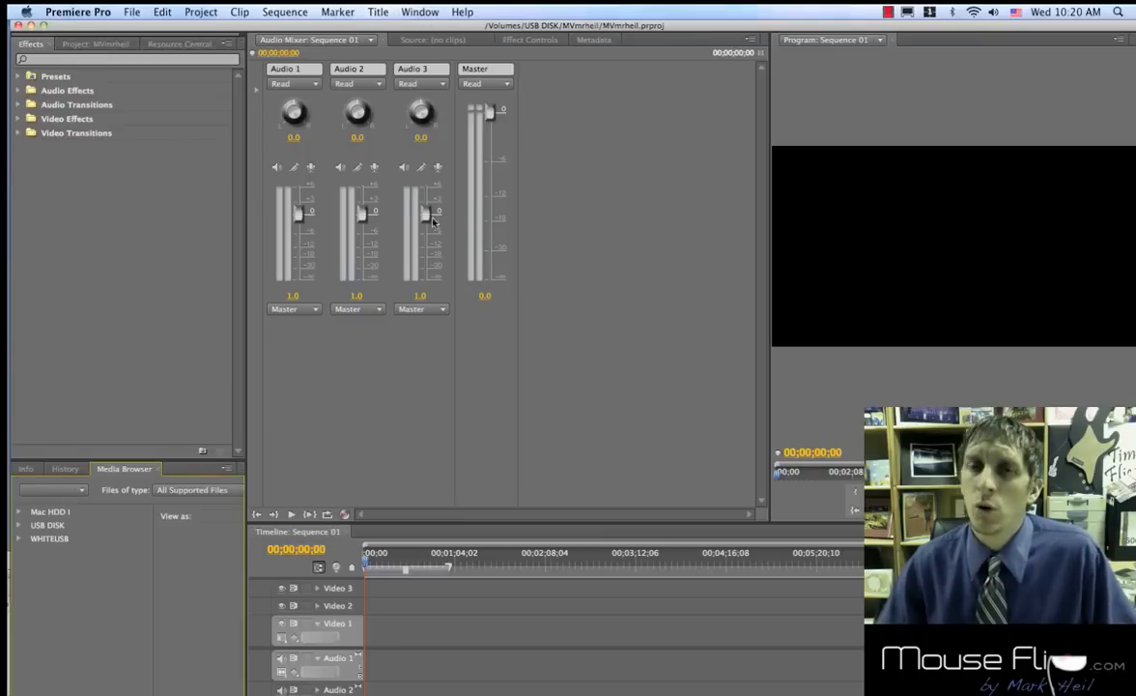
{"action": "left_click", "coordinate": [421, 11]}
{"action": "mouse_move", "coordinate": [454, 29]}
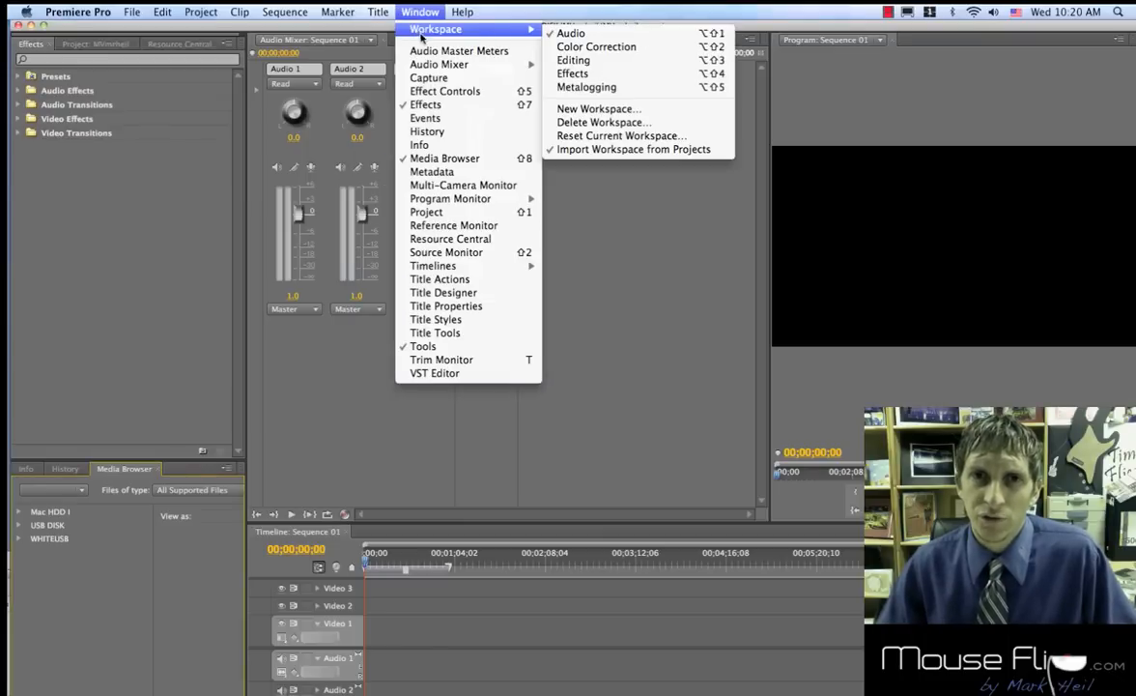
{"action": "left_click", "coordinate": [601, 63]}
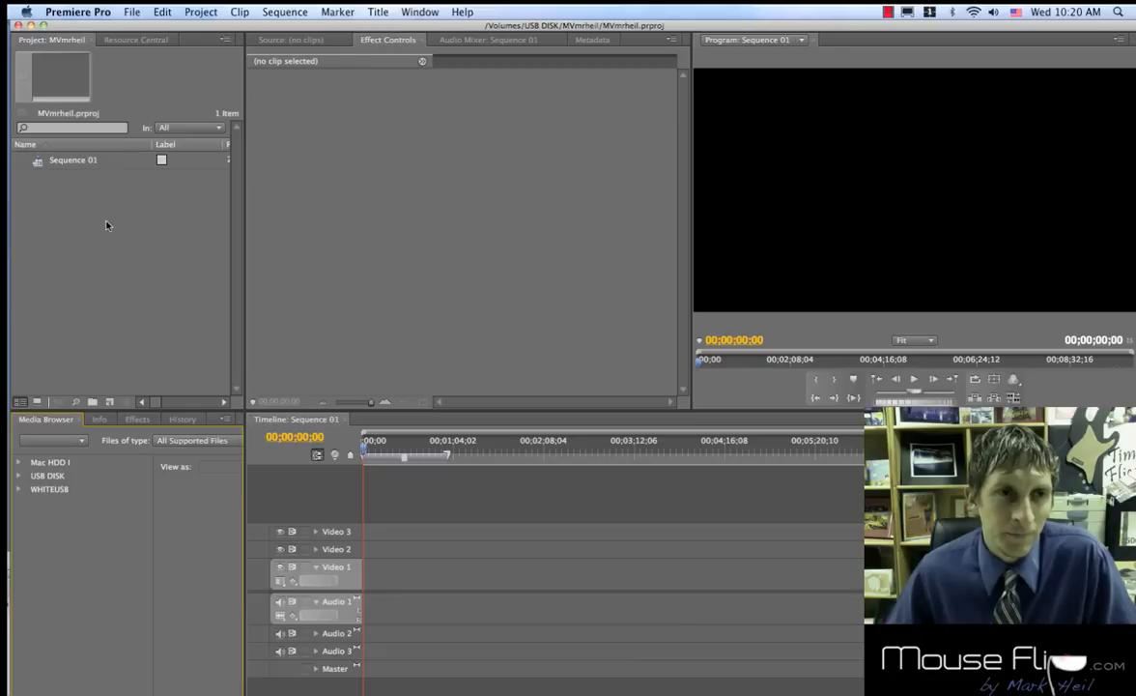
Import the Mr. Potato MV video from the footage folder and Mr. Potato.mp3 from the audio folder of MVmrheil on the USB DISK.
{"action": "left_click", "coordinate": [19, 477]}
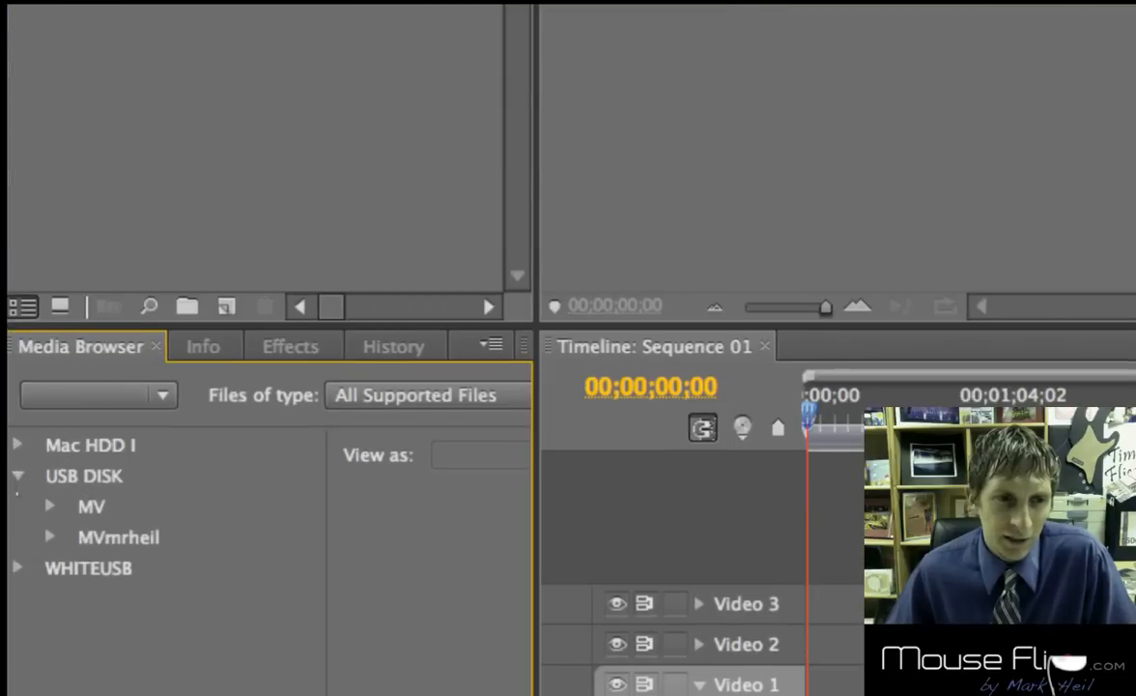
{"action": "left_click", "coordinate": [49, 537]}
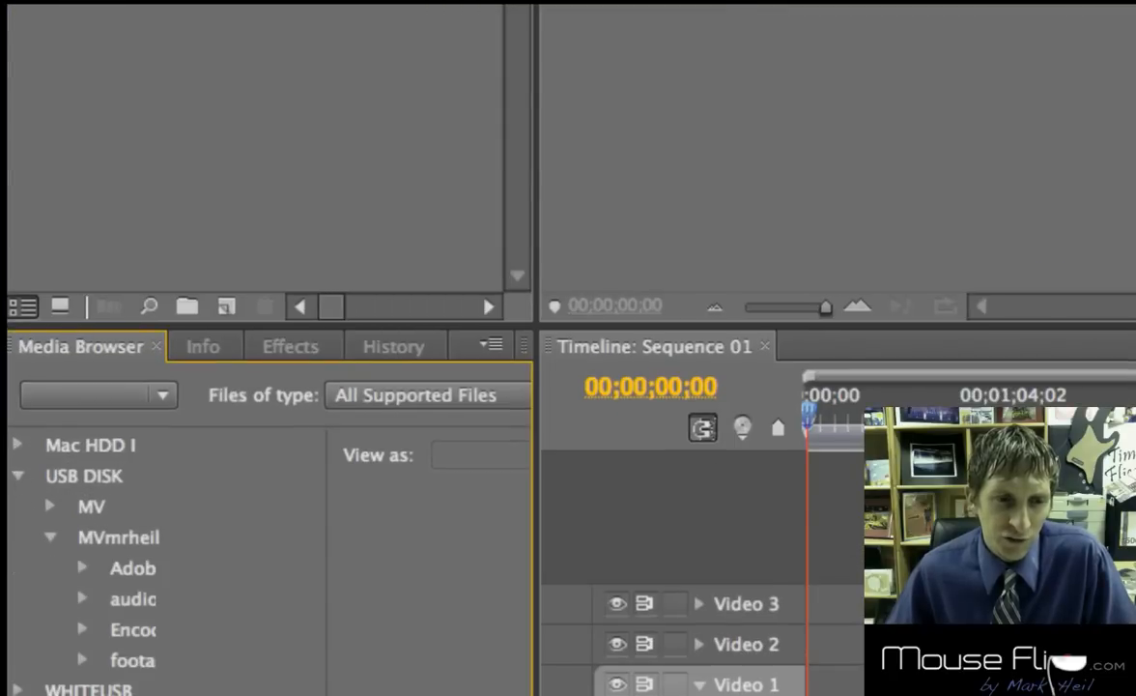
{"action": "left_click", "coordinate": [83, 660]}
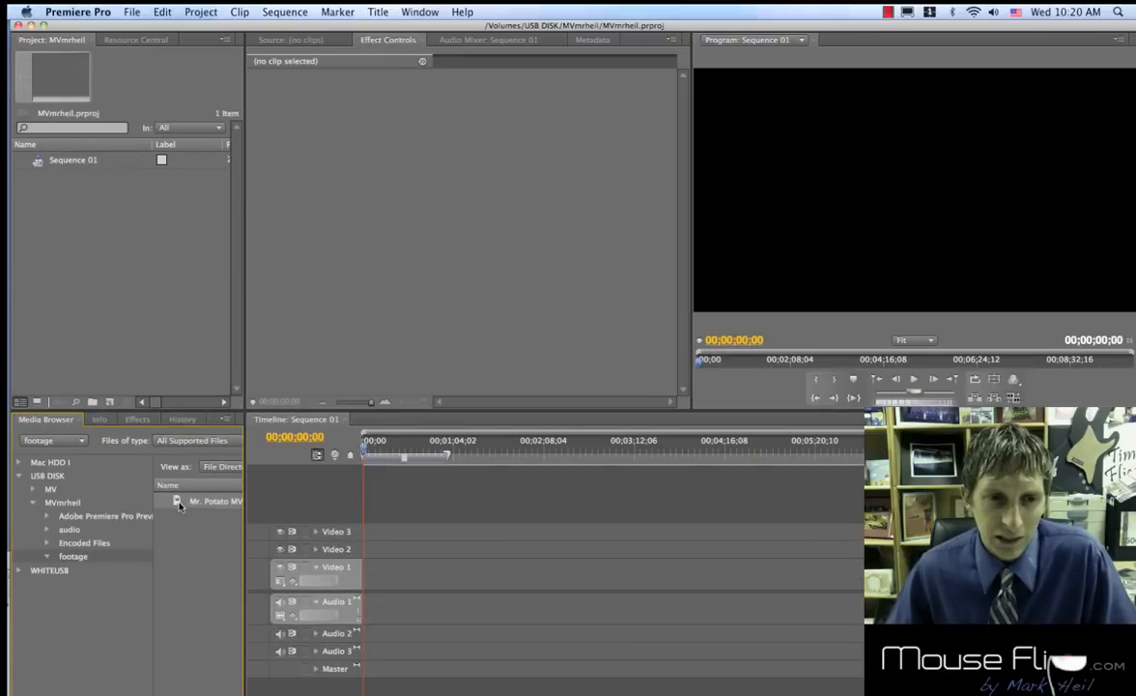
{"action": "left_click_drag", "start_coordinate": [179, 500], "coordinate": [98, 257]}
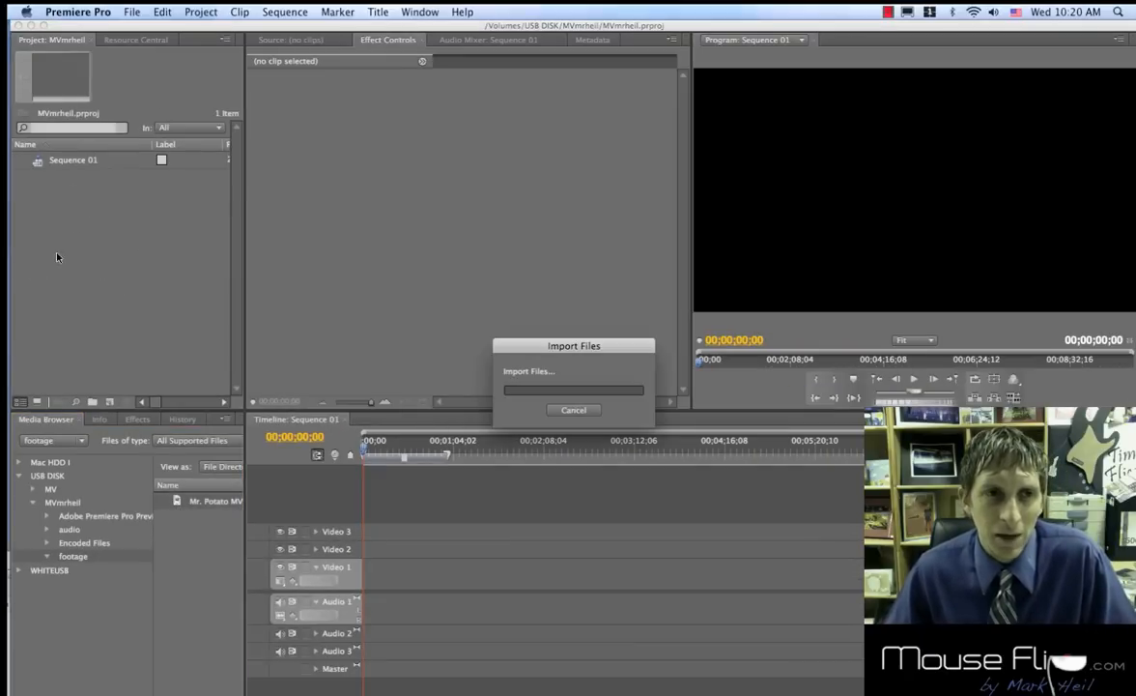
{"action": "left_click", "coordinate": [65, 530]}
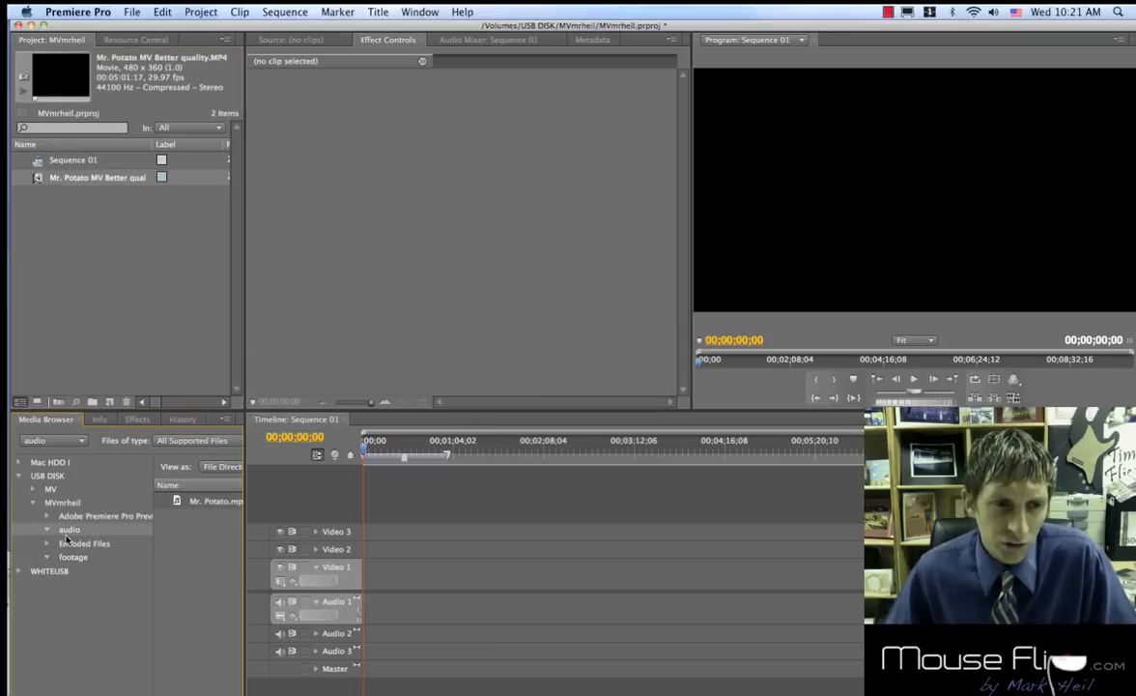
{"action": "left_click_drag", "start_coordinate": [198, 501], "coordinate": [96, 279]}
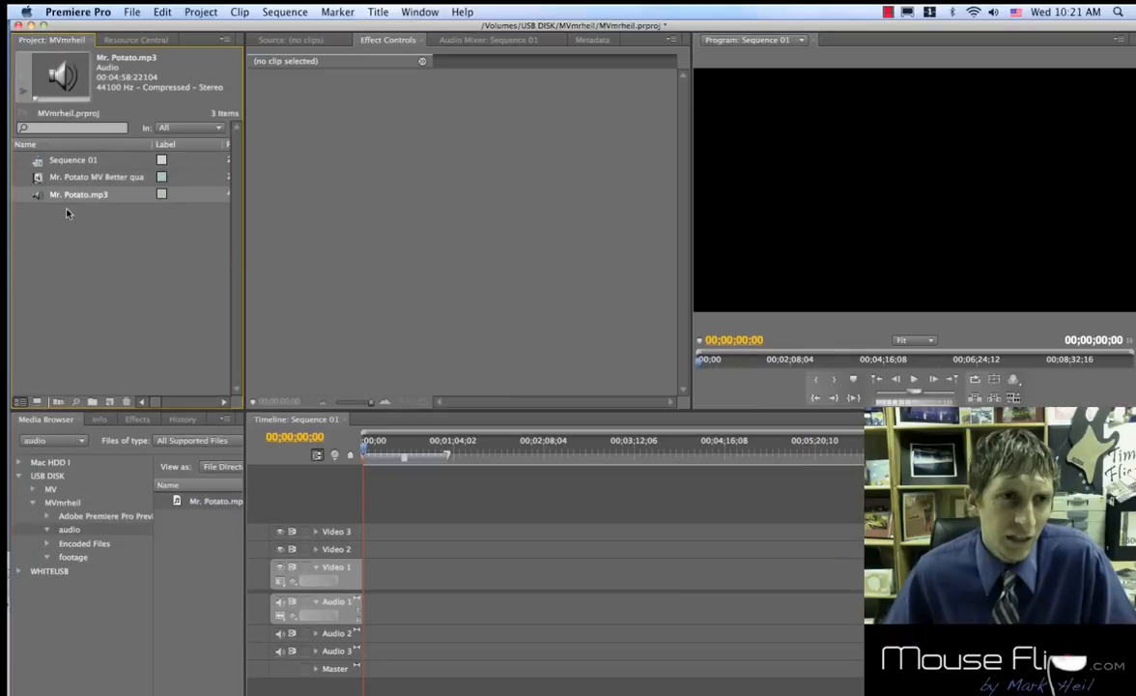
Create a bin named Footage in the project and move the Mr. Potato MV video clip into it.
{"action": "left_click", "coordinate": [46, 305]}
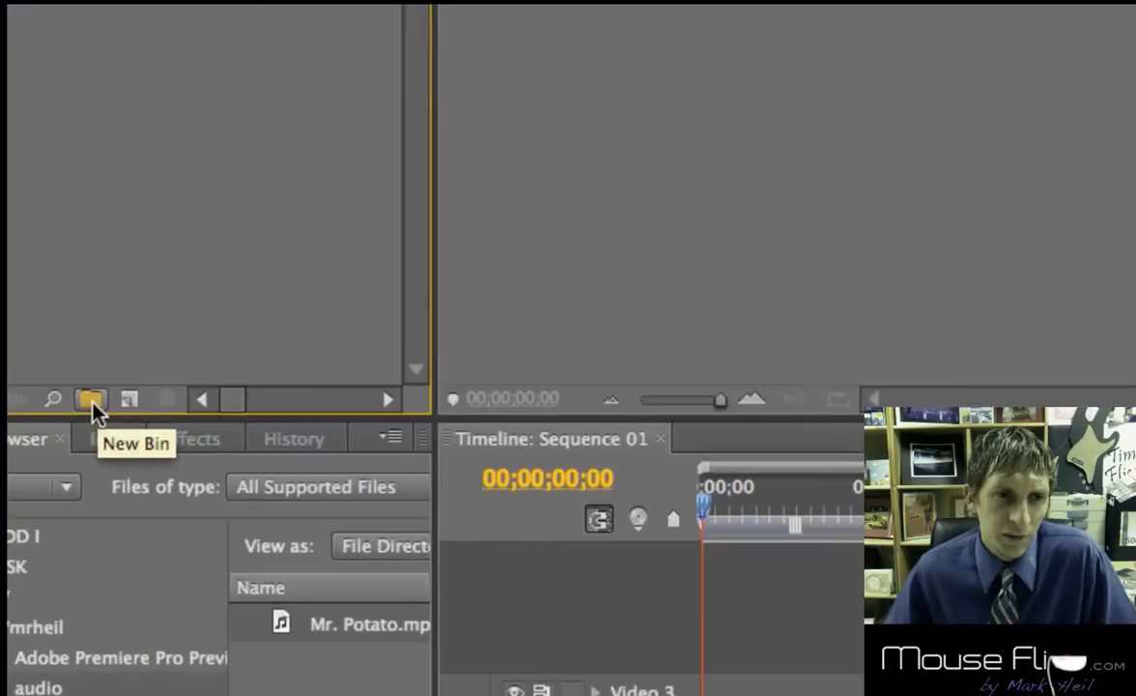
{"action": "left_click", "coordinate": [94, 404]}
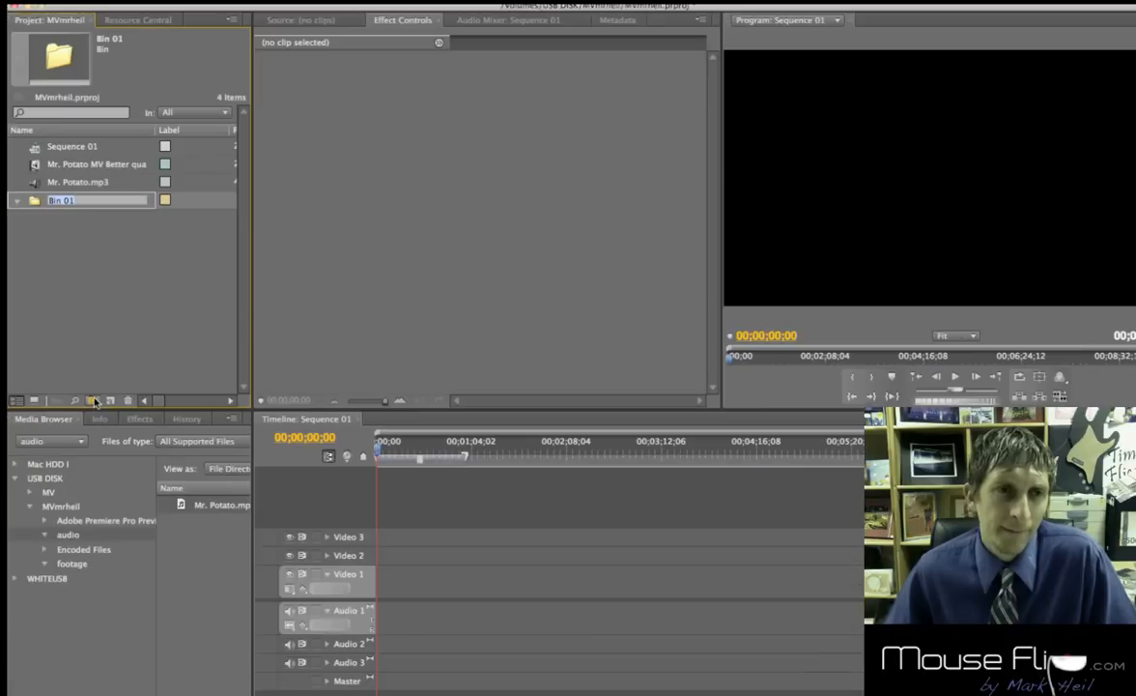
{"action": "type", "text": "M"}
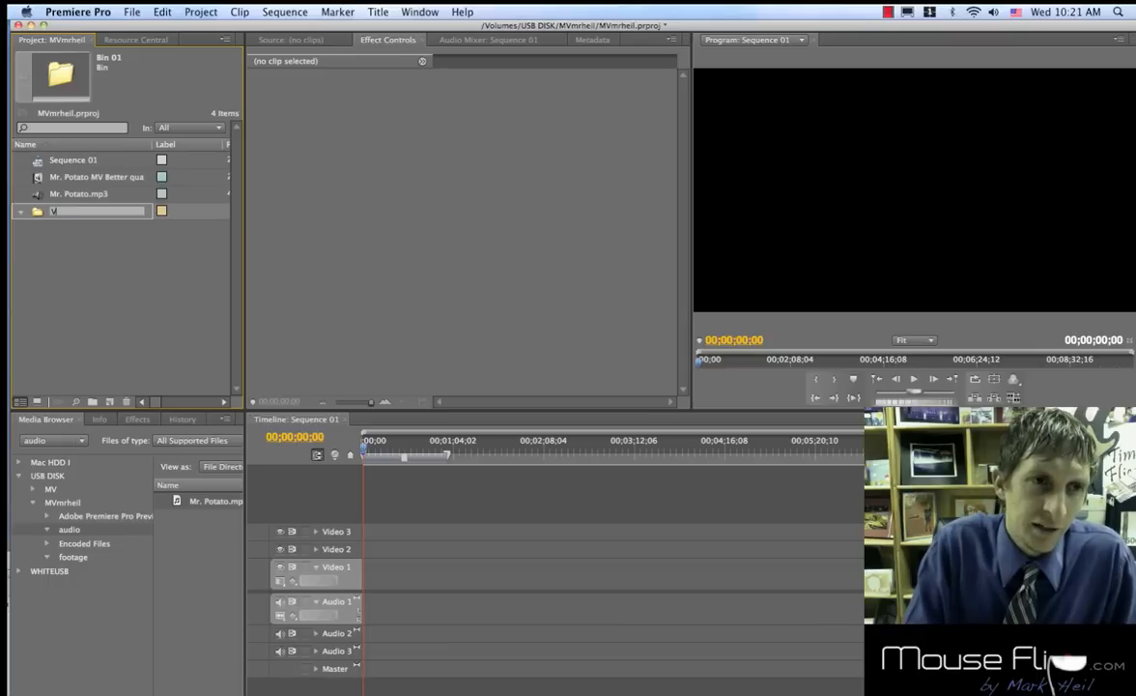
{"action": "key", "text": "BackSpace"}
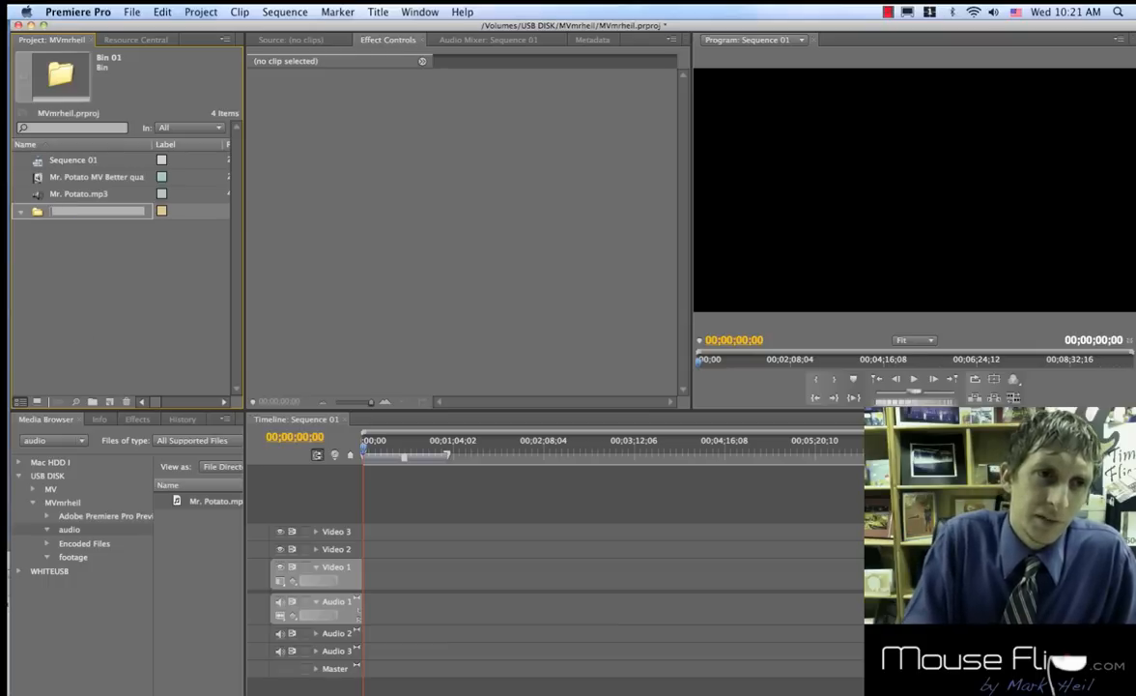
{"action": "type", "text": "Footage"}
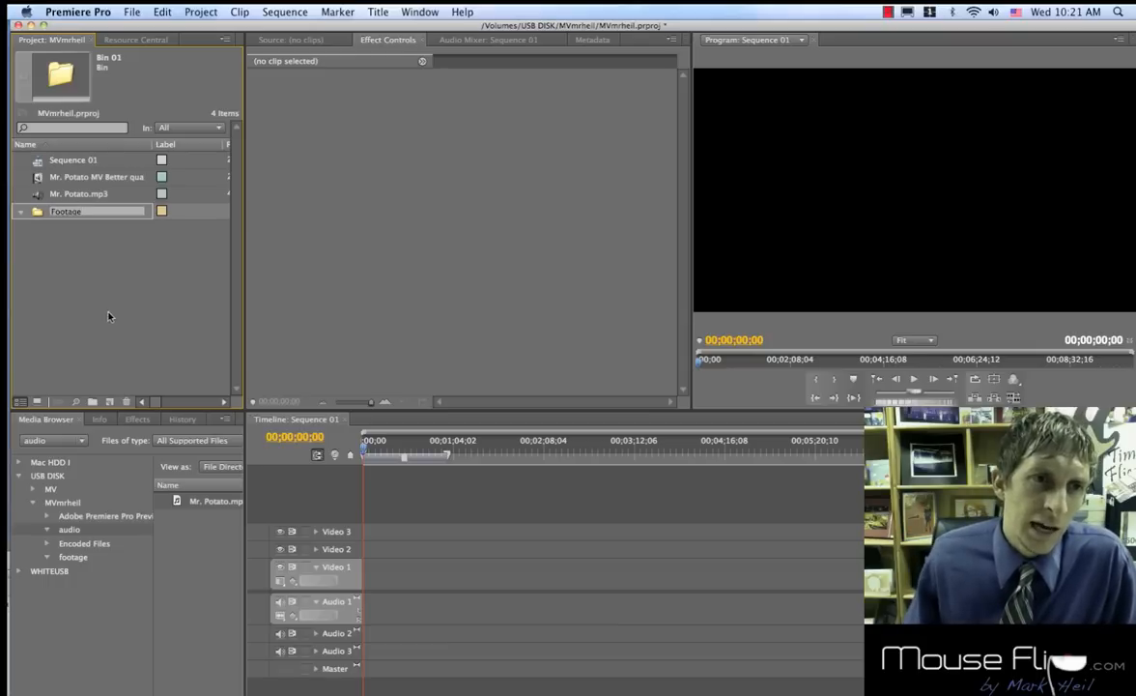
{"action": "key", "text": "Return"}
{"action": "left_click_drag", "start_coordinate": [67, 180], "coordinate": [48, 213]}
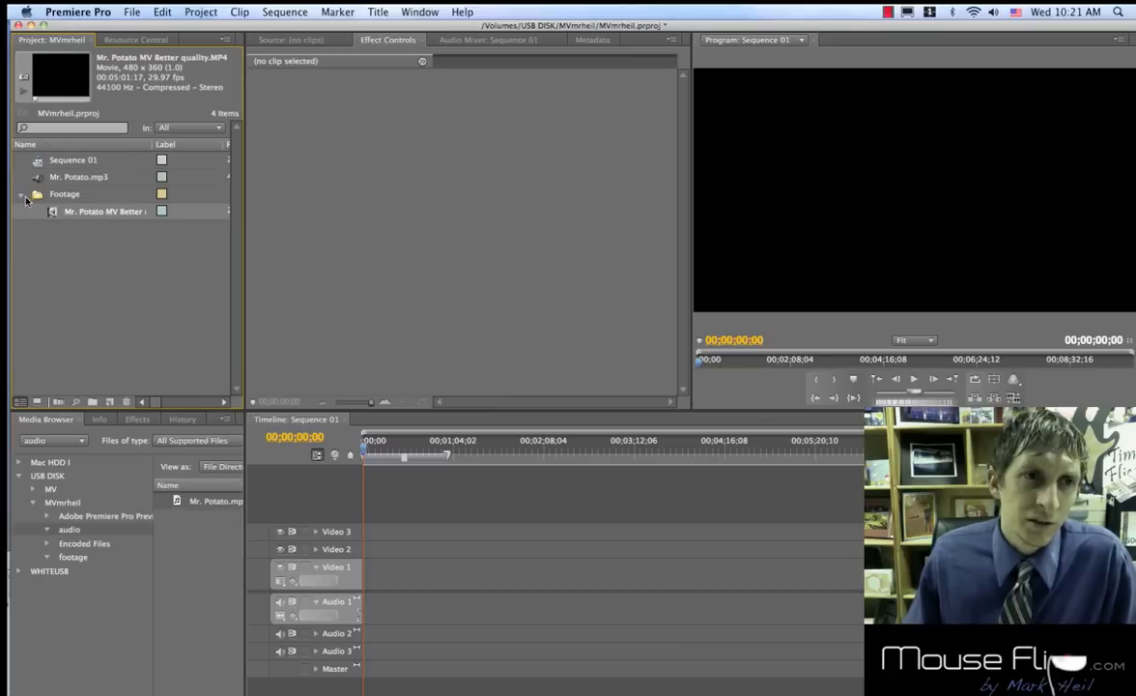
Create a bin named Audio in the project and move Mr. Potato.mp3 into it.
{"action": "left_click", "coordinate": [35, 242]}
{"action": "left_click", "coordinate": [92, 401]}
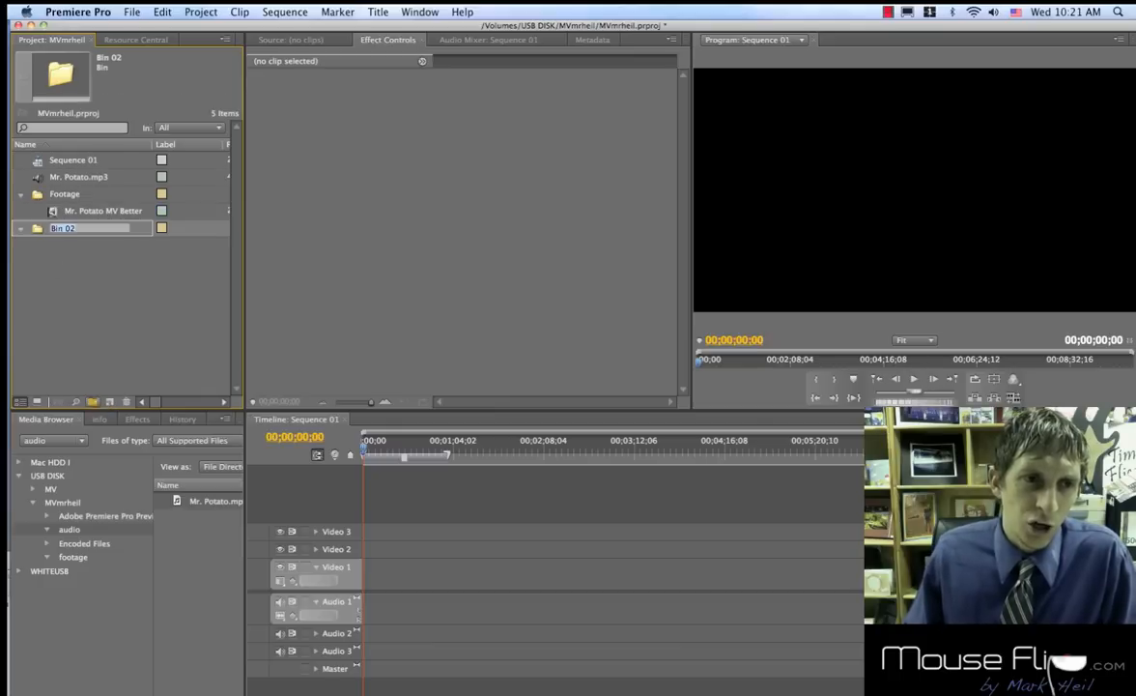
{"action": "type", "text": "Audio"}
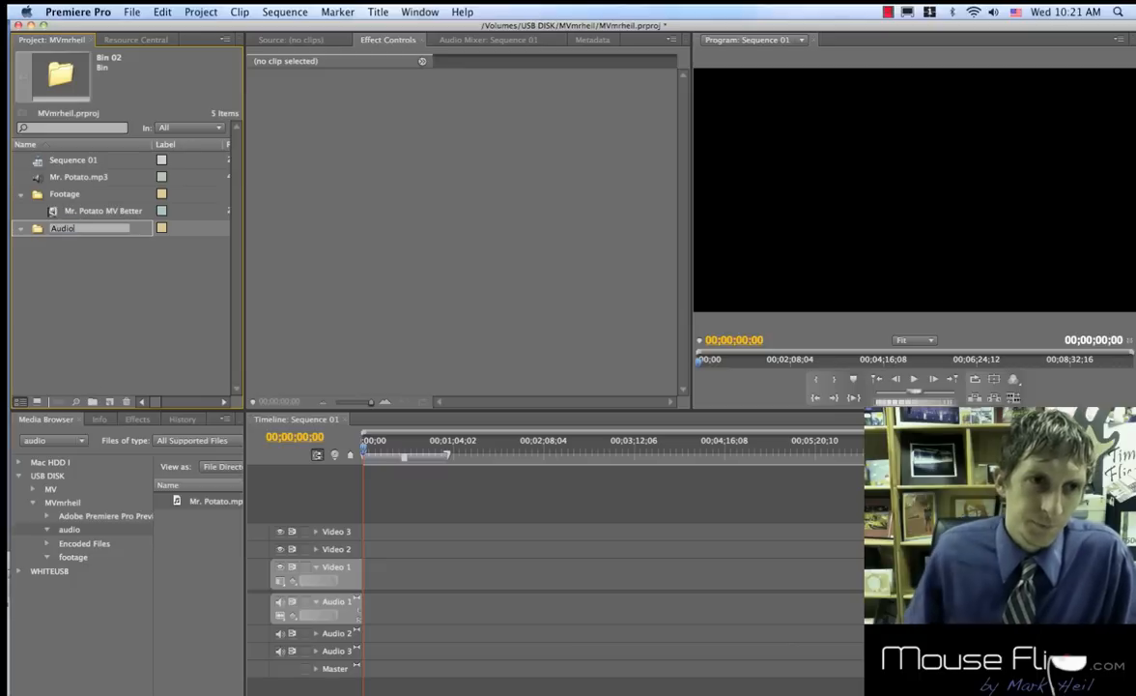
{"action": "left_click", "coordinate": [95, 324]}
{"action": "left_click", "coordinate": [77, 176]}
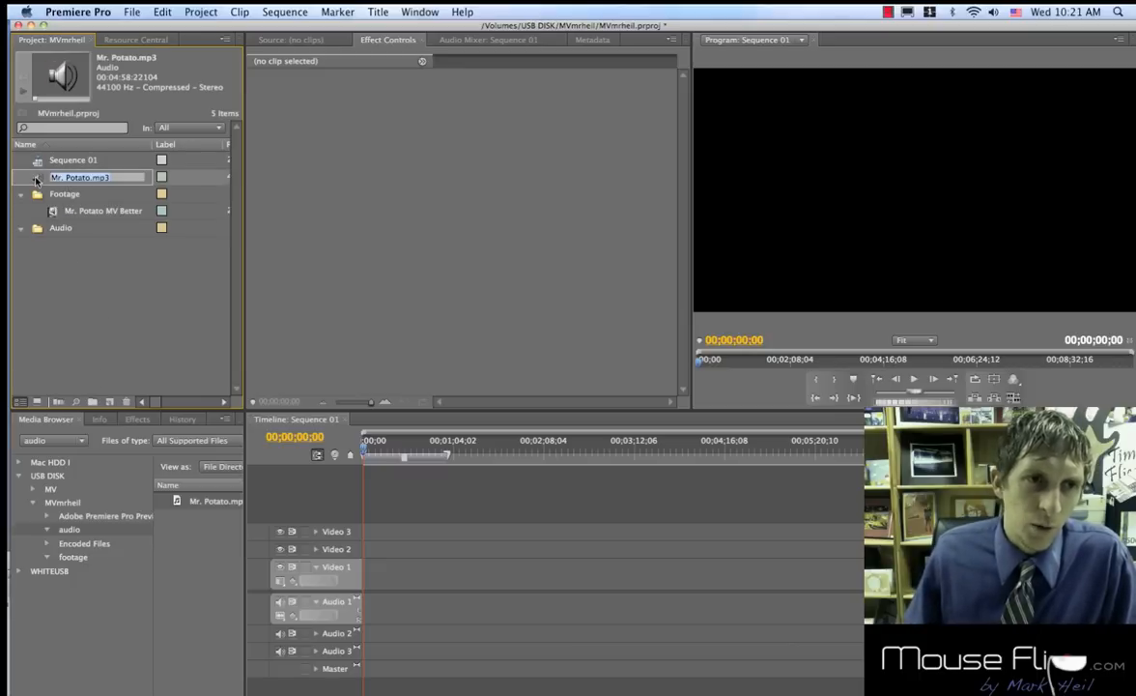
{"action": "left_click_drag", "start_coordinate": [35, 180], "coordinate": [38, 226]}
Switch to iMovie, look through the happy, SportsReport and New Event events, and return to Adobe Premiere Pro CS4.
{"action": "key", "text": "super+Tab"}
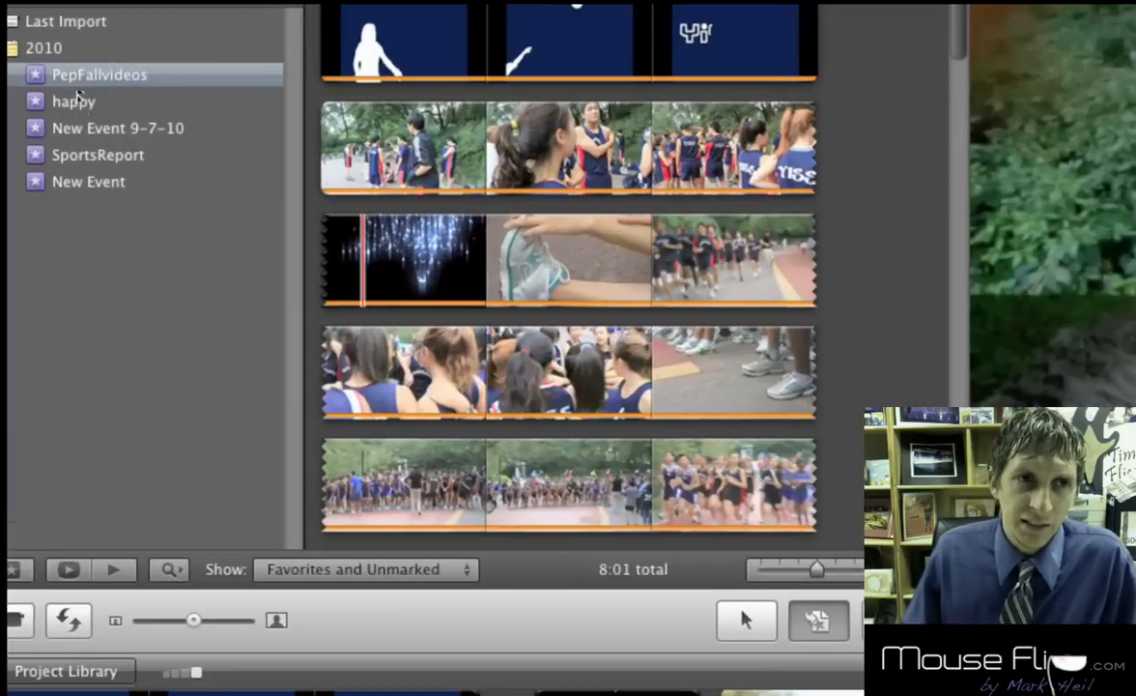
{"action": "left_click", "coordinate": [76, 107], "text": "shift"}
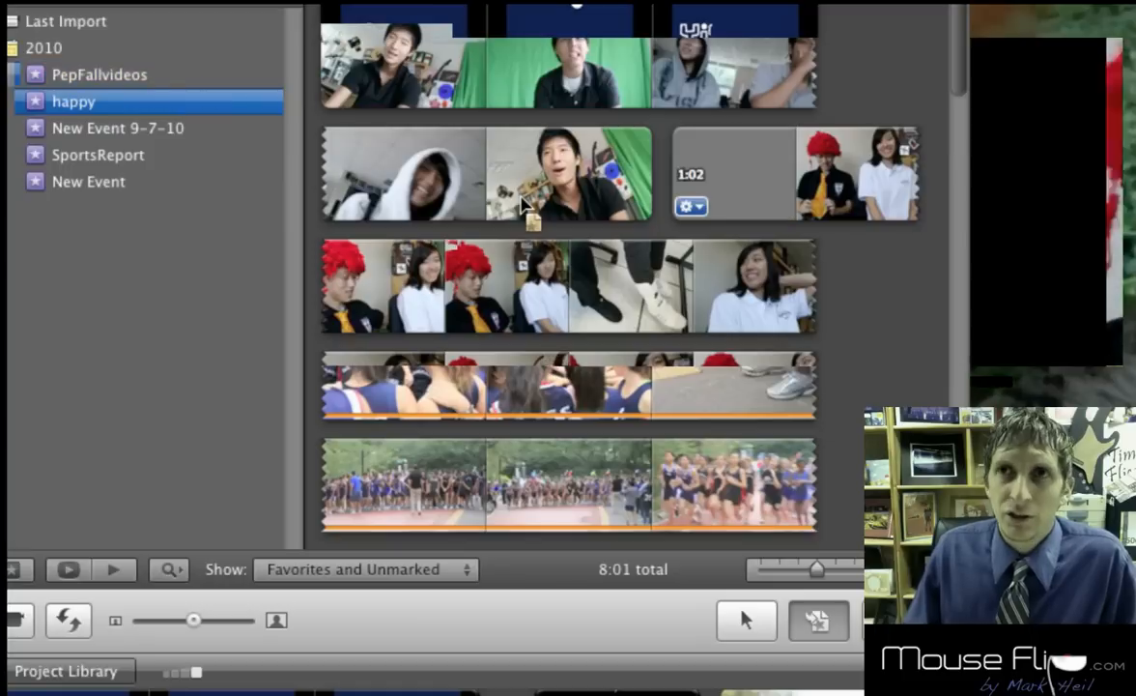
{"action": "left_click", "coordinate": [114, 157]}
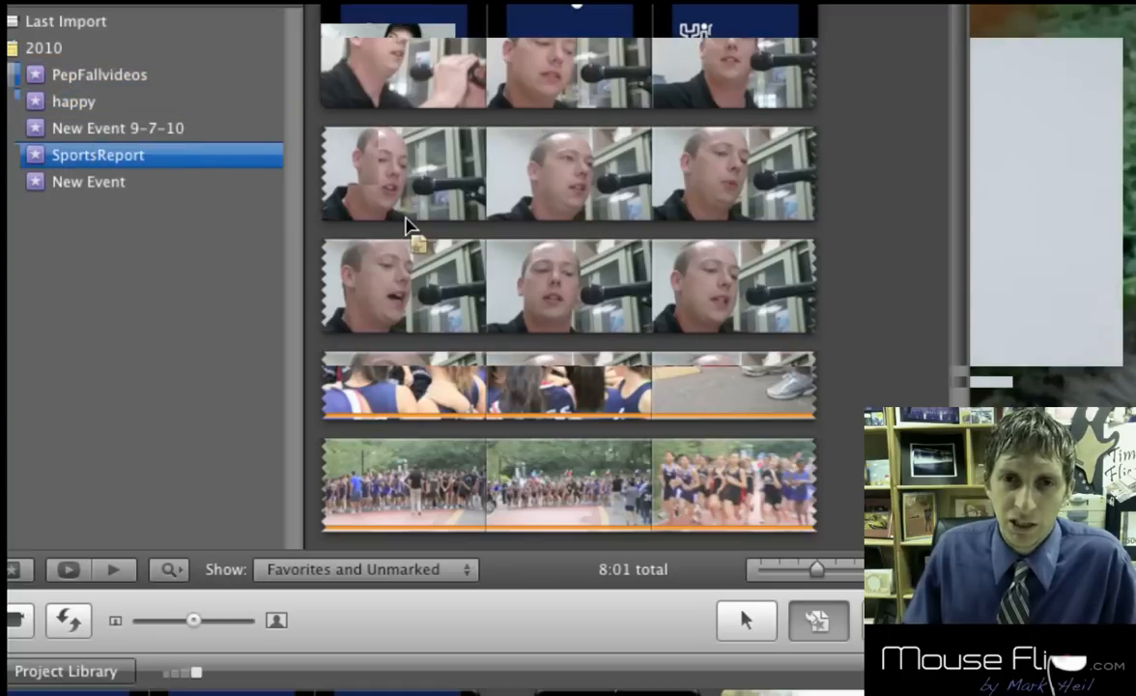
{"action": "left_click", "coordinate": [95, 179]}
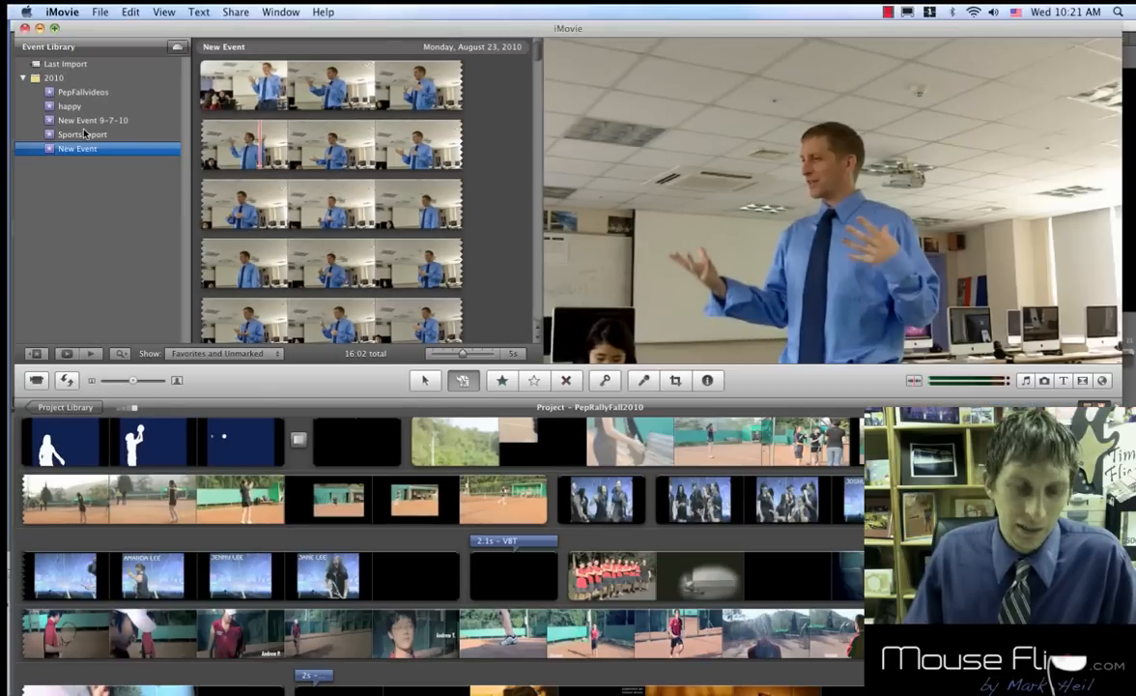
{"action": "key", "text": "super+Tab"}
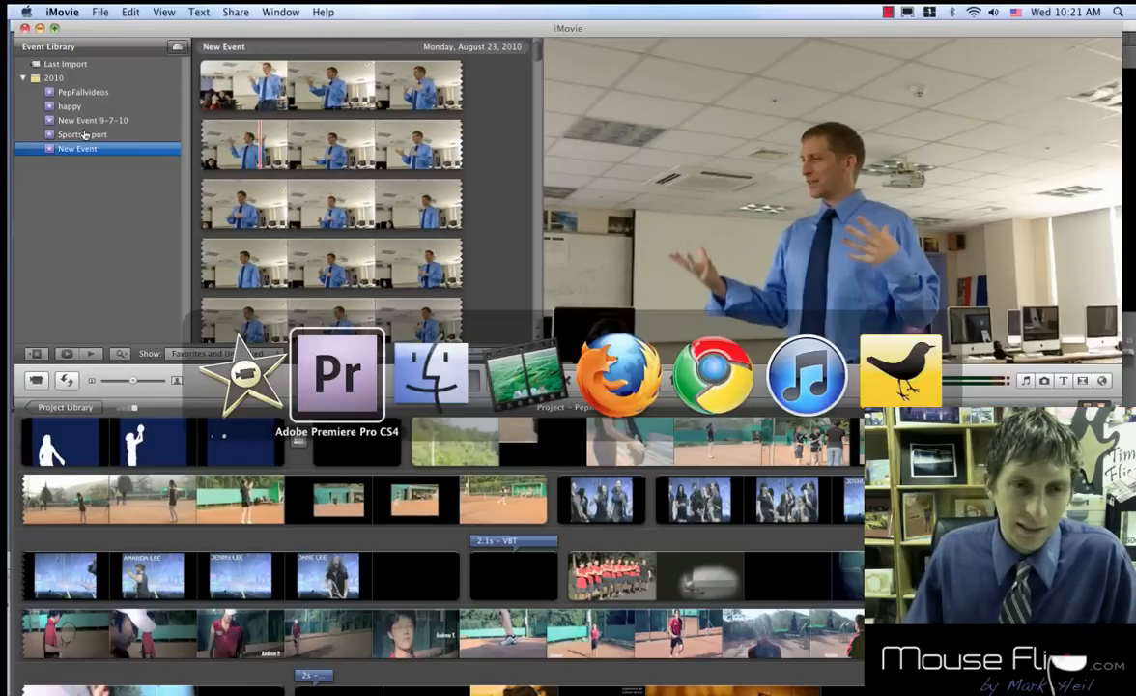
{"action": "left_click", "coordinate": [94, 261]}
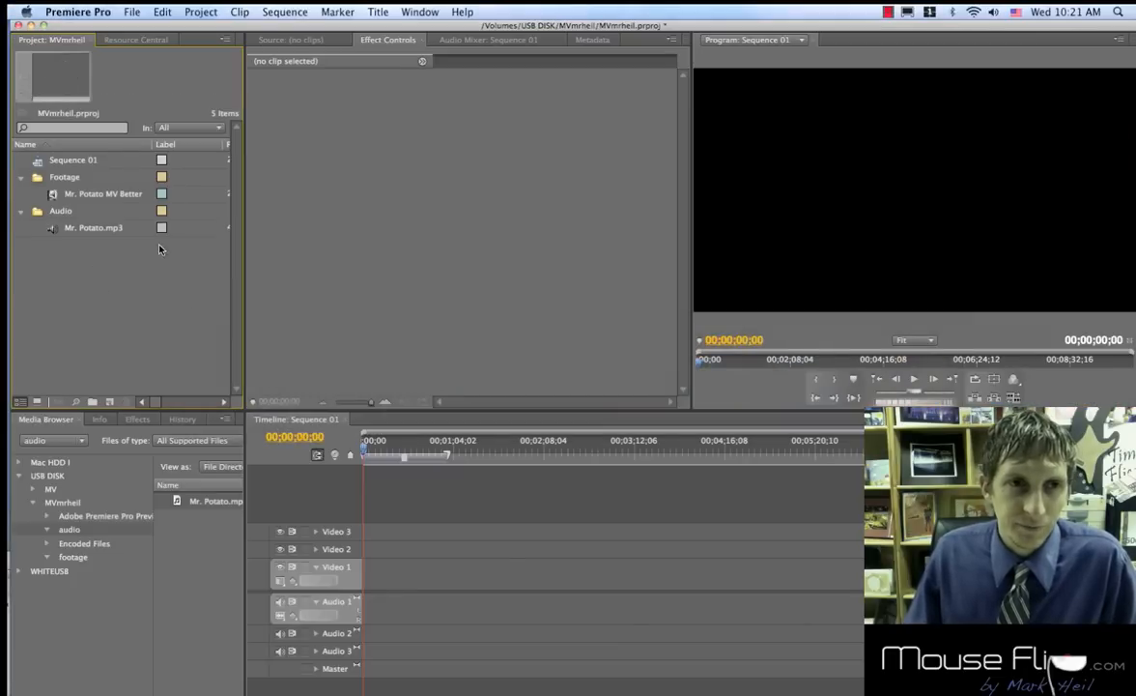
{"action": "left_click", "coordinate": [161, 229]}
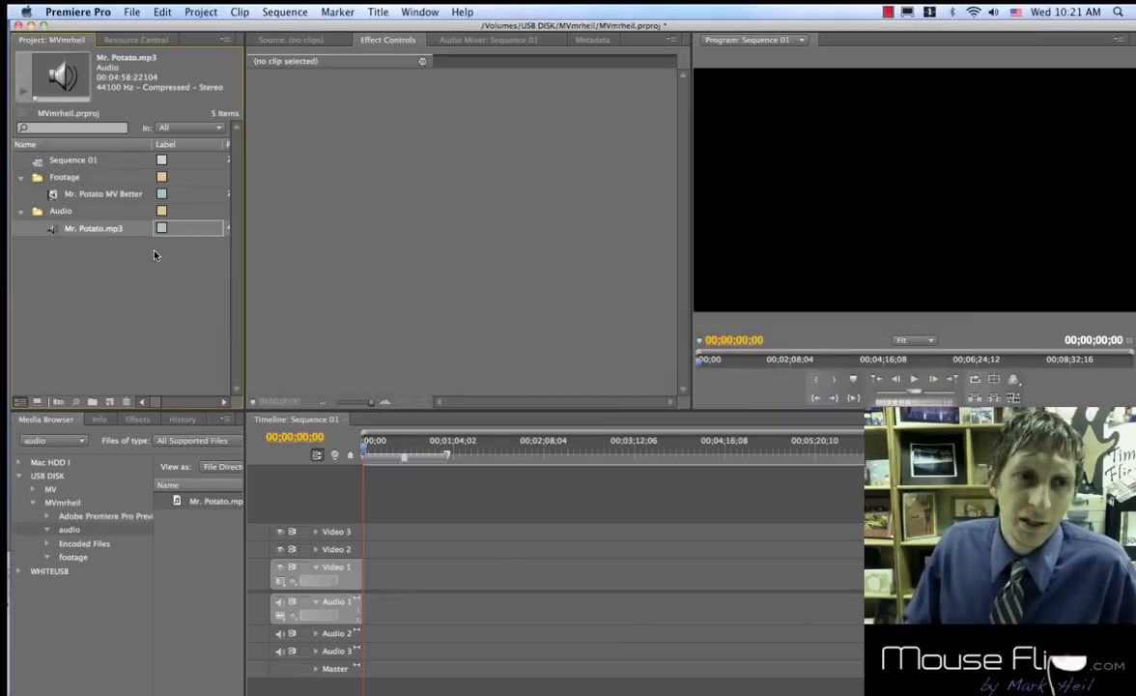
{"action": "left_click", "coordinate": [155, 255]}
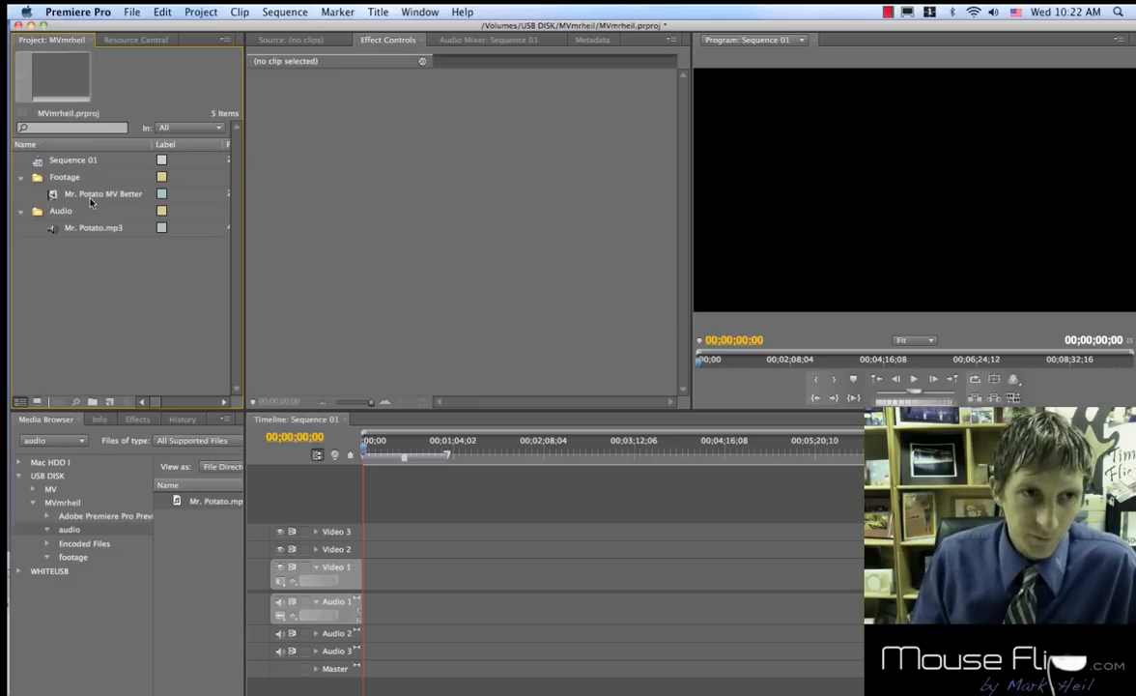
Open the Mr. Potato MV clip in the Source monitor and insert its 00:01:55:01 to 00:02:06:24 segment into Sequence 01.
{"action": "left_click", "coordinate": [85, 193]}
{"action": "left_click", "coordinate": [85, 193]}
{"action": "left_click", "coordinate": [51, 194]}
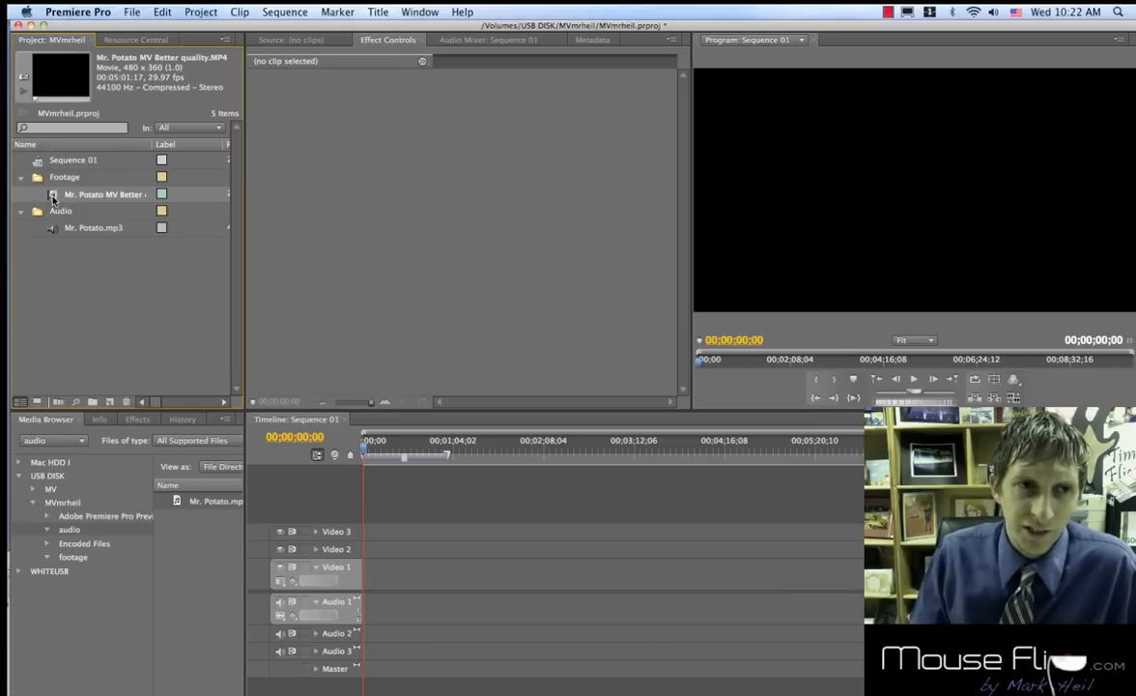
{"action": "double_click", "coordinate": [53, 197]}
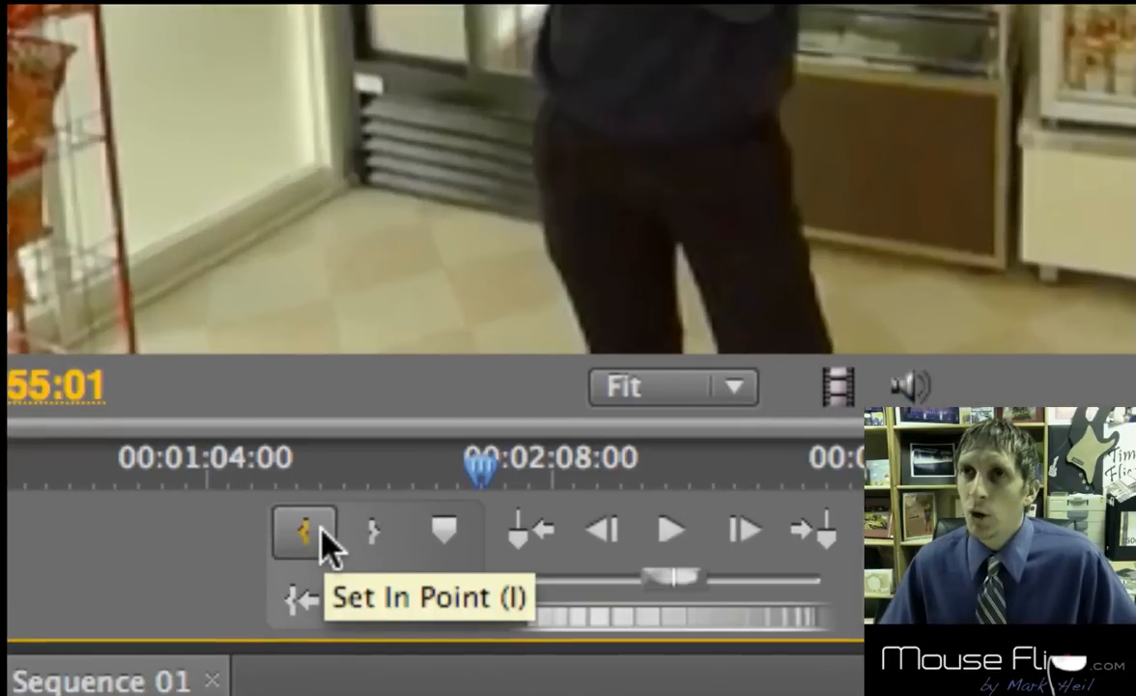
{"action": "left_click", "coordinate": [321, 534]}
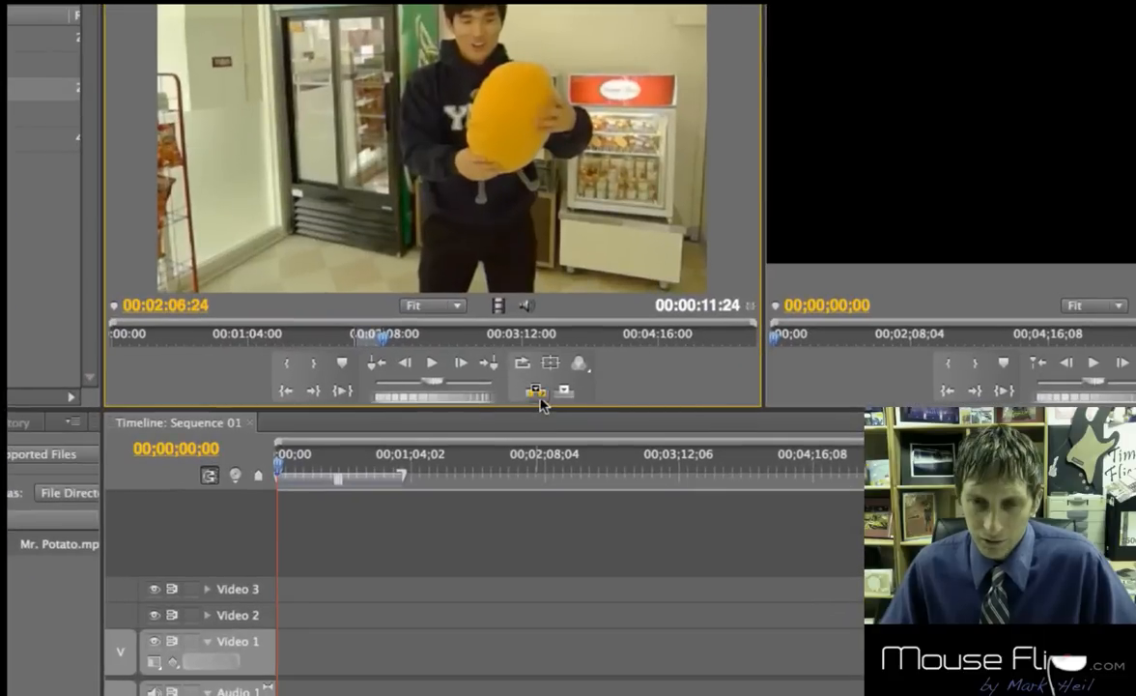
{"action": "left_click", "coordinate": [537, 393]}
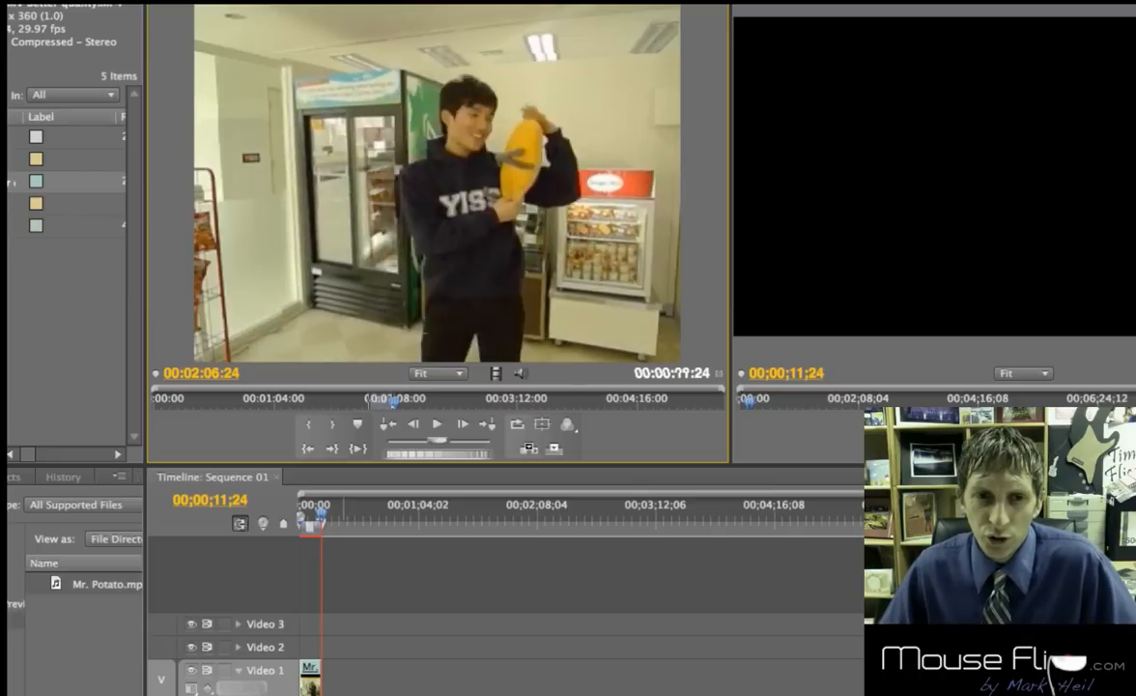
Turn on source looping, mark a 3-second segment ending at 00:02:24:13, and insert it after the first clip in Sequence 01.
{"action": "key", "text": "o"}
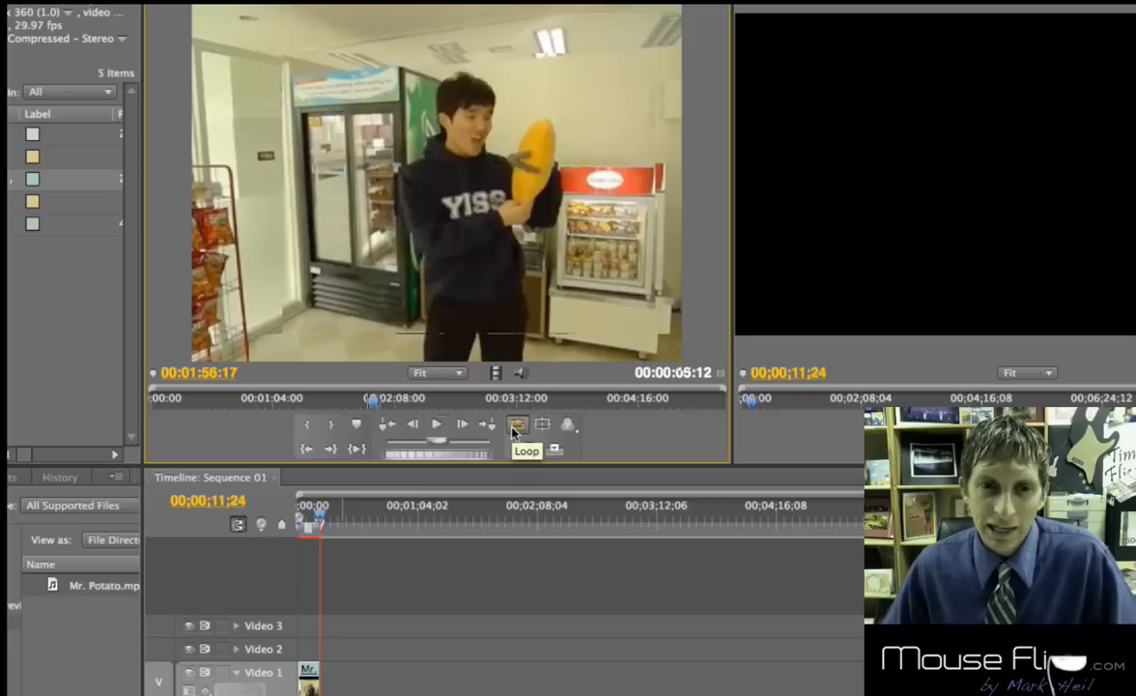
{"action": "left_click", "coordinate": [513, 431]}
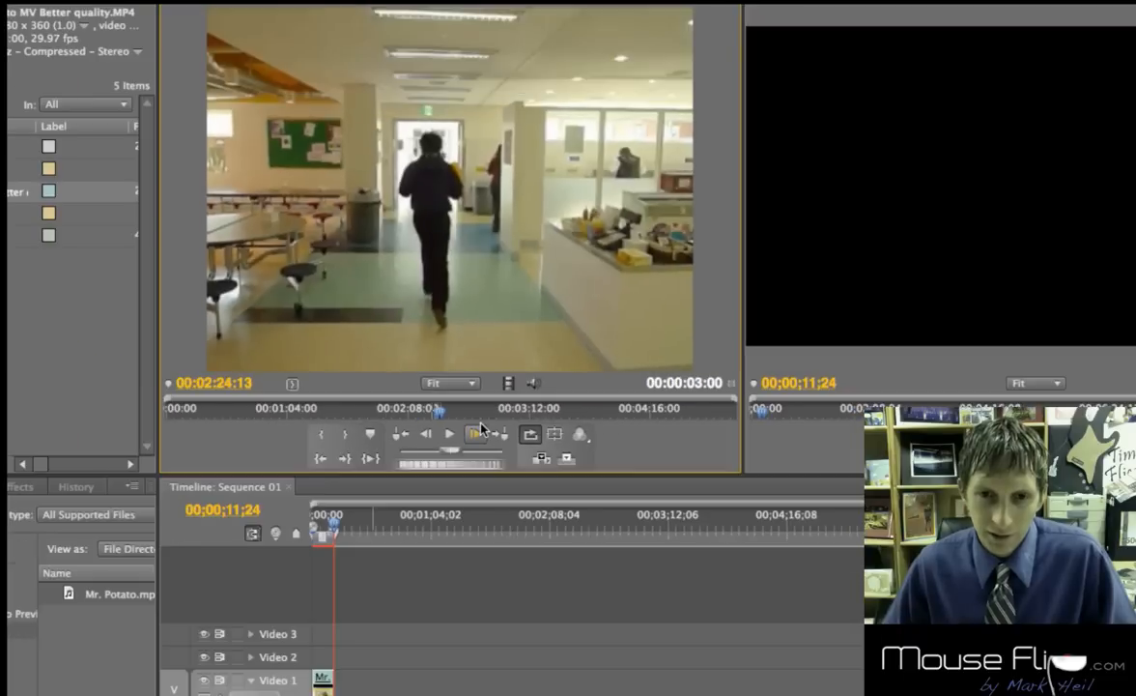
{"action": "left_click", "coordinate": [480, 428]}
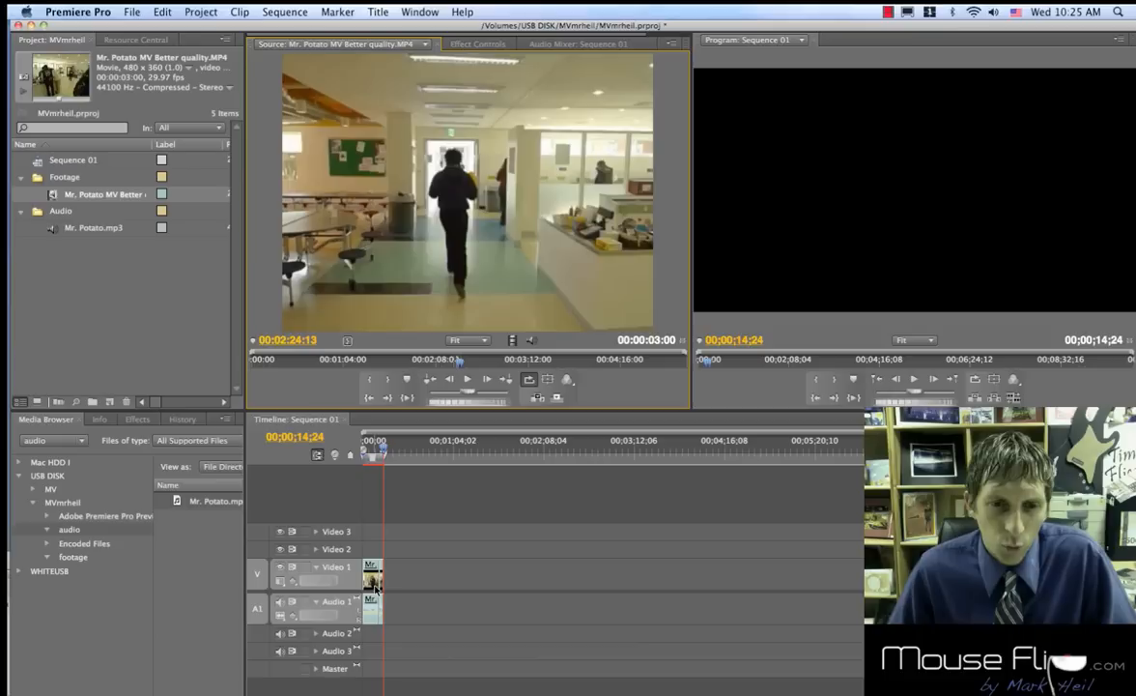
At 00;00;09;15 in Sequence 01, shift the first clip's picture toward the left of the frame and enlarge it slightly.
{"action": "left_click", "coordinate": [382, 451]}
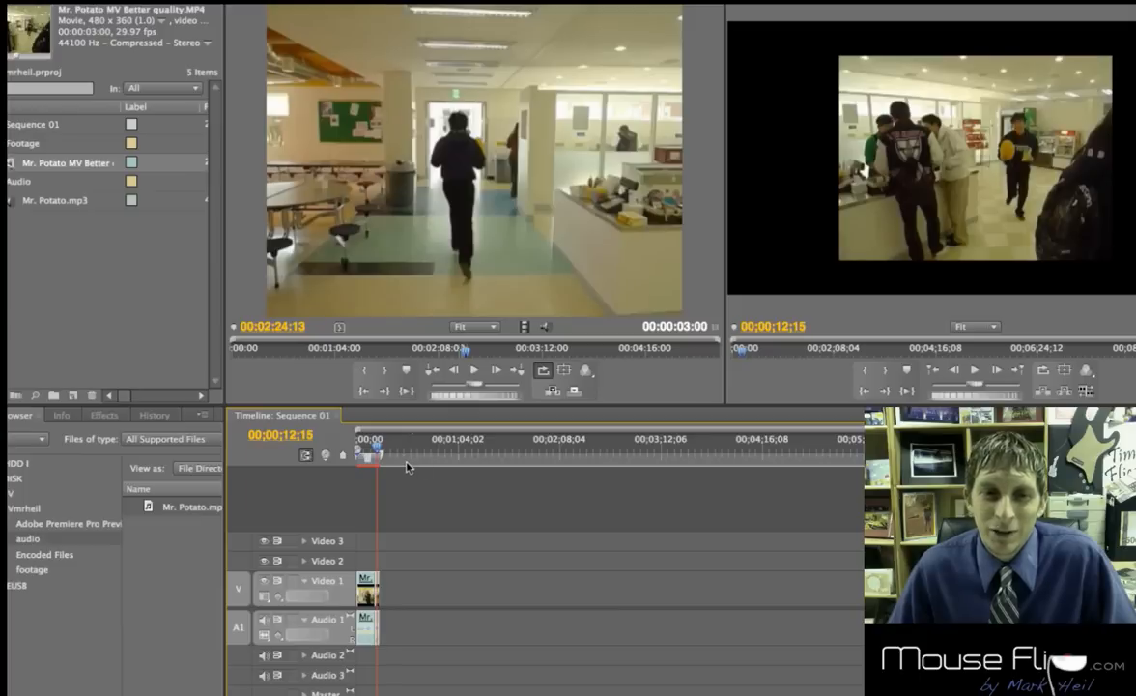
{"action": "mouse_move", "coordinate": [378, 450]}
{"action": "left_mouse_down"}
{"action": "mouse_move", "coordinate": [360, 451]}
{"action": "mouse_move", "coordinate": [371, 452]}
{"action": "left_mouse_up"}
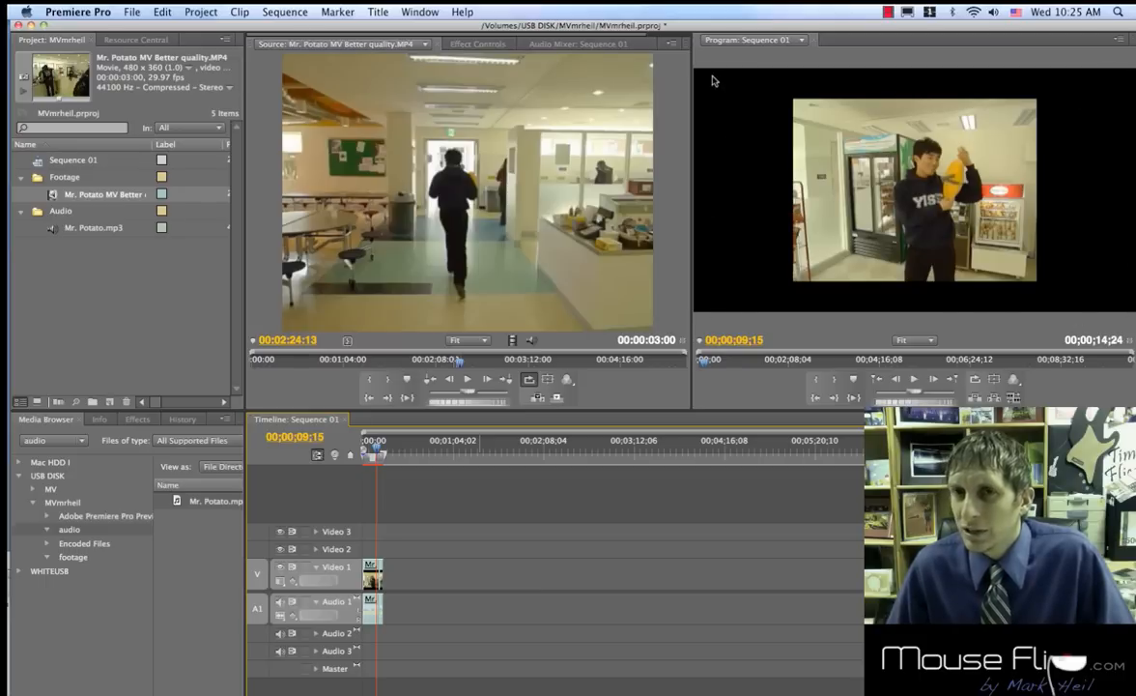
{"action": "left_click", "coordinate": [937, 253]}
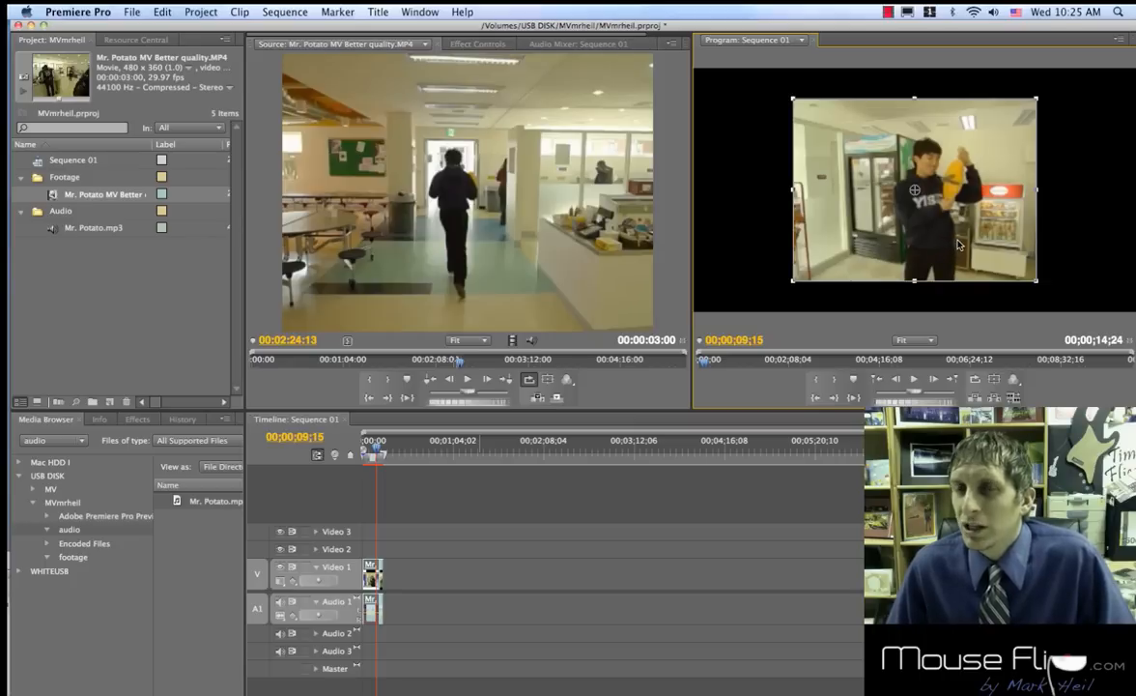
{"action": "left_click_drag", "start_coordinate": [942, 248], "coordinate": [843, 213]}
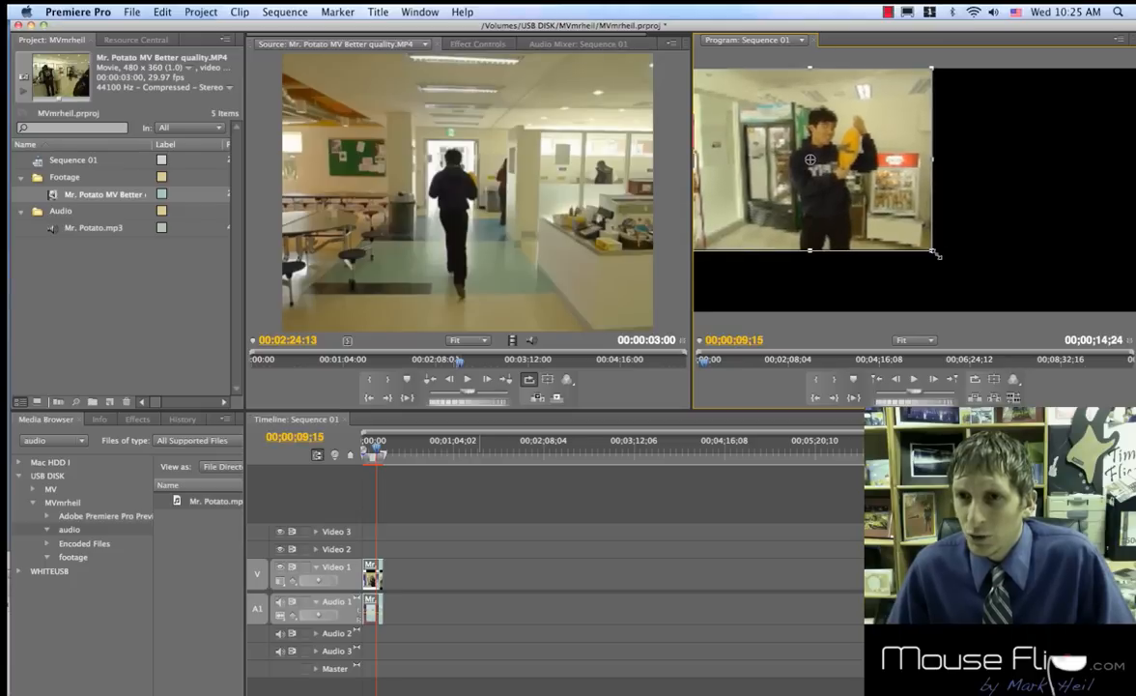
{"action": "left_click_drag", "start_coordinate": [936, 254], "coordinate": [978, 290]}
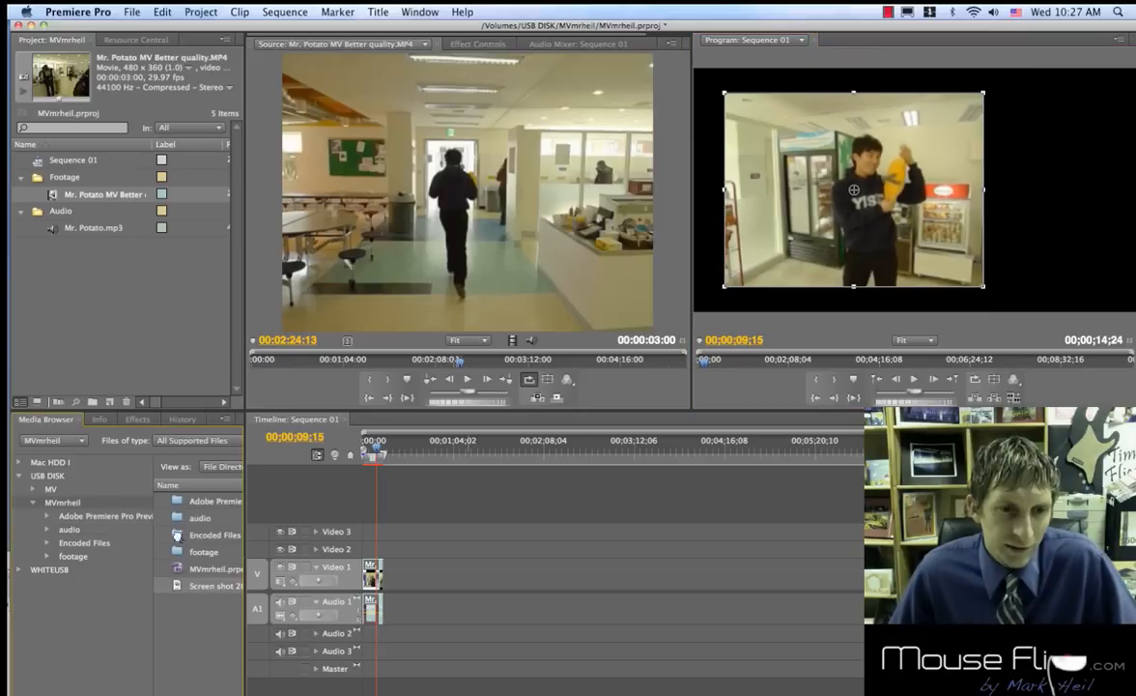
{"action": "left_click_drag", "start_coordinate": [99, 324], "coordinate": [101, 325]}
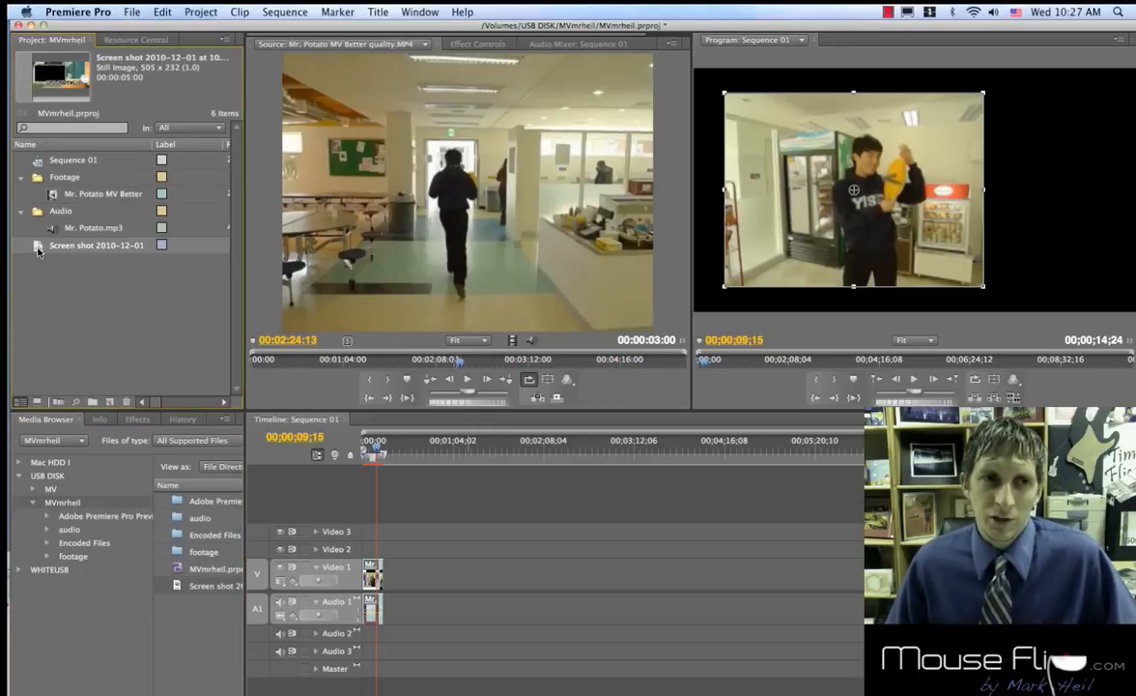
{"action": "left_click_drag", "start_coordinate": [36, 250], "coordinate": [380, 553]}
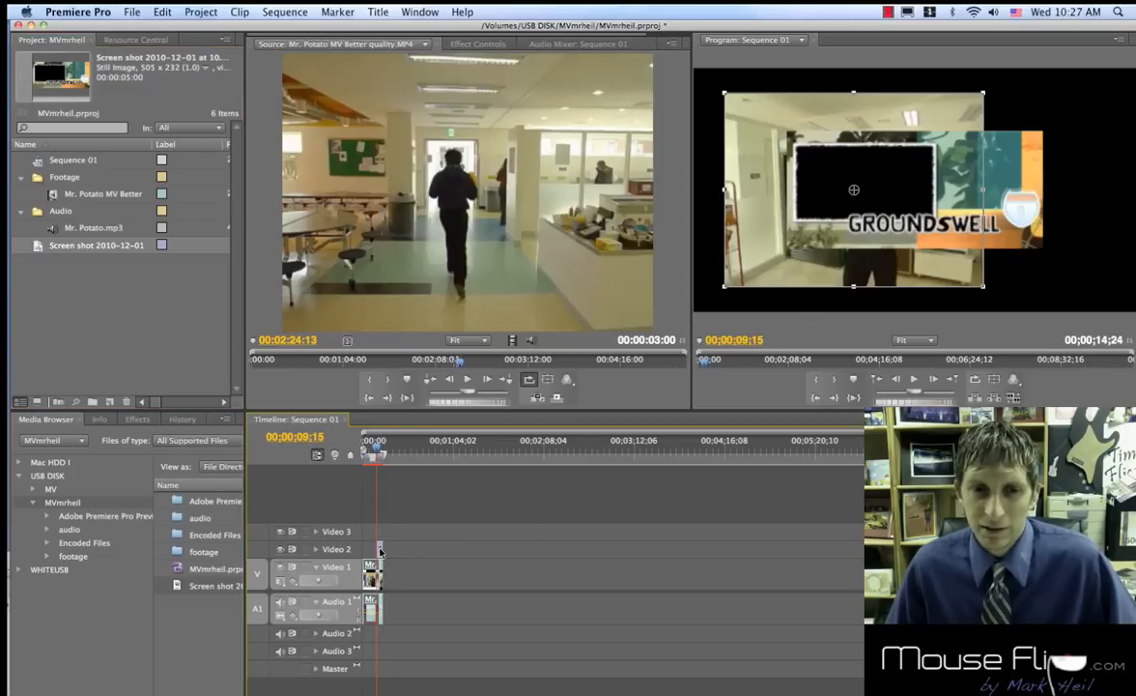
{"action": "left_click", "coordinate": [381, 554]}
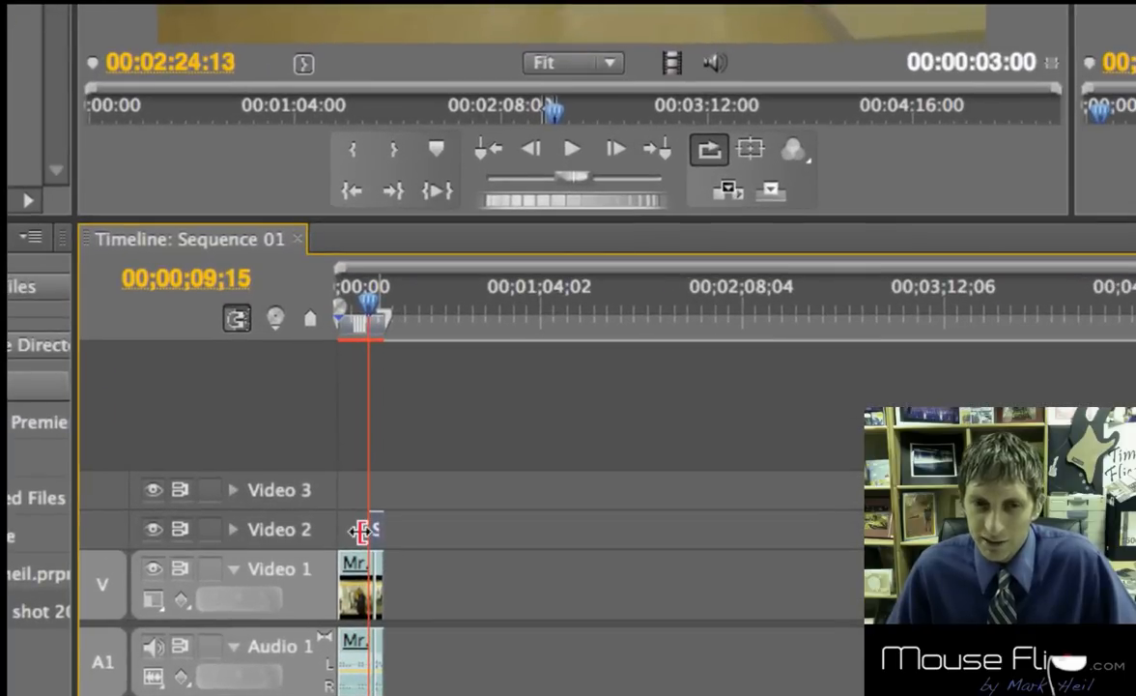
{"action": "left_click_drag", "start_coordinate": [374, 528], "coordinate": [398, 527]}
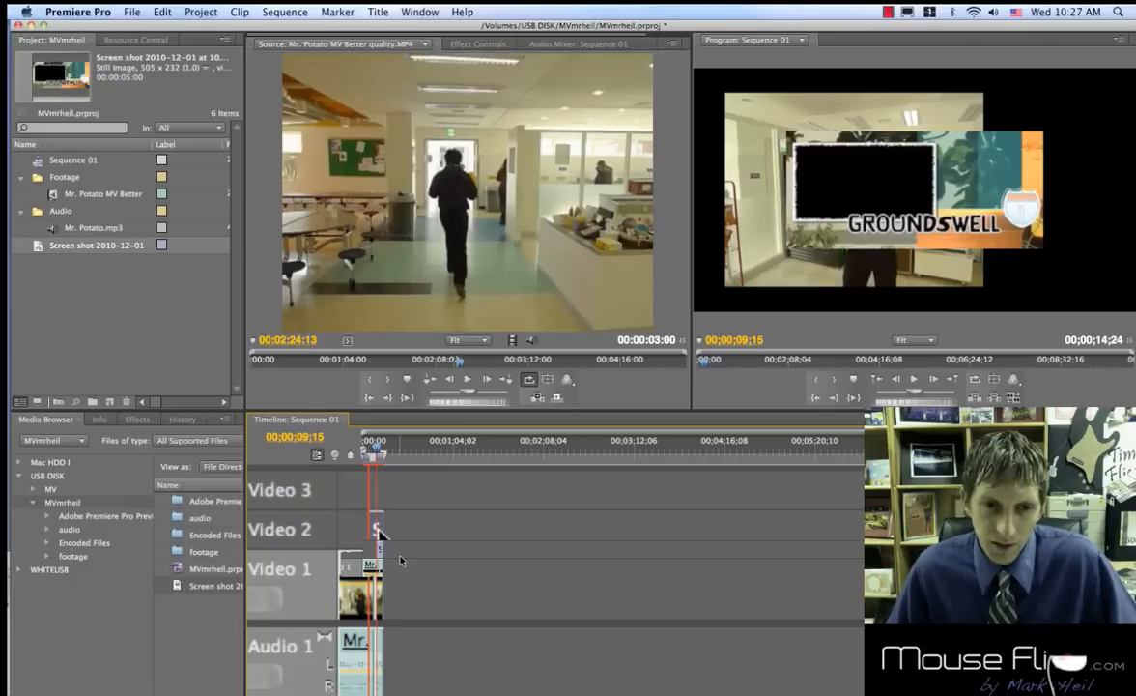
{"action": "key", "text": "super+z"}
{"action": "key", "text": "super+z"}
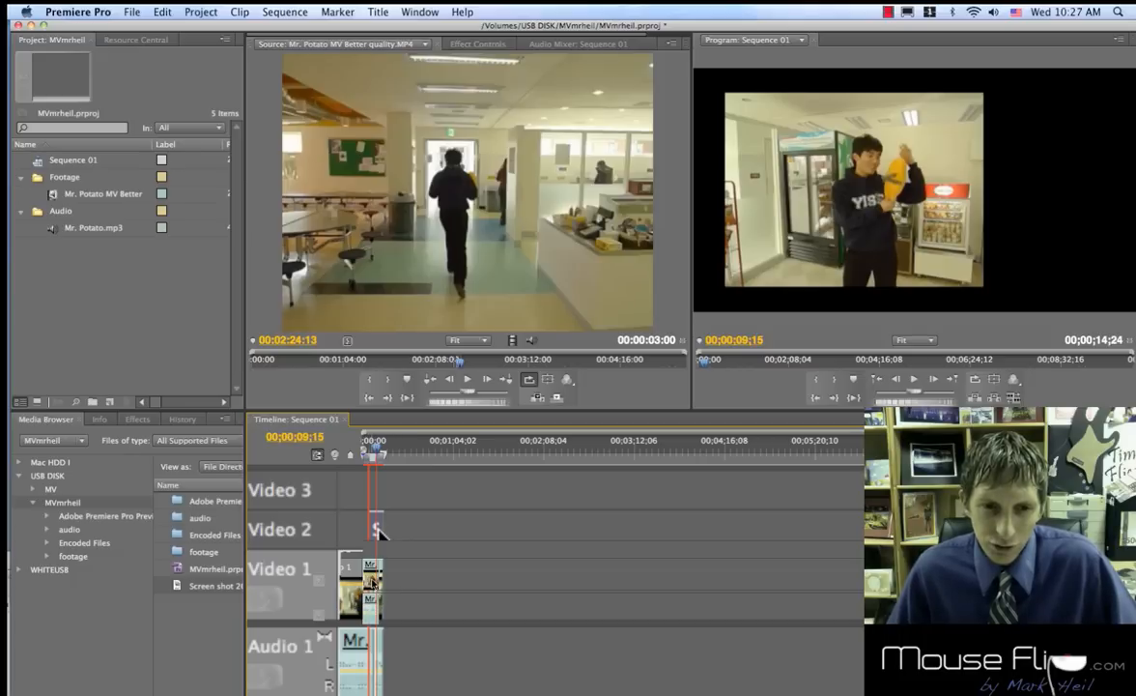
Move the first clip's video up to Video 2 and place the imported Screen shot 2010-12-01 image beneath it on Video 1.
{"action": "left_click_drag", "start_coordinate": [373, 583], "coordinate": [373, 566]}
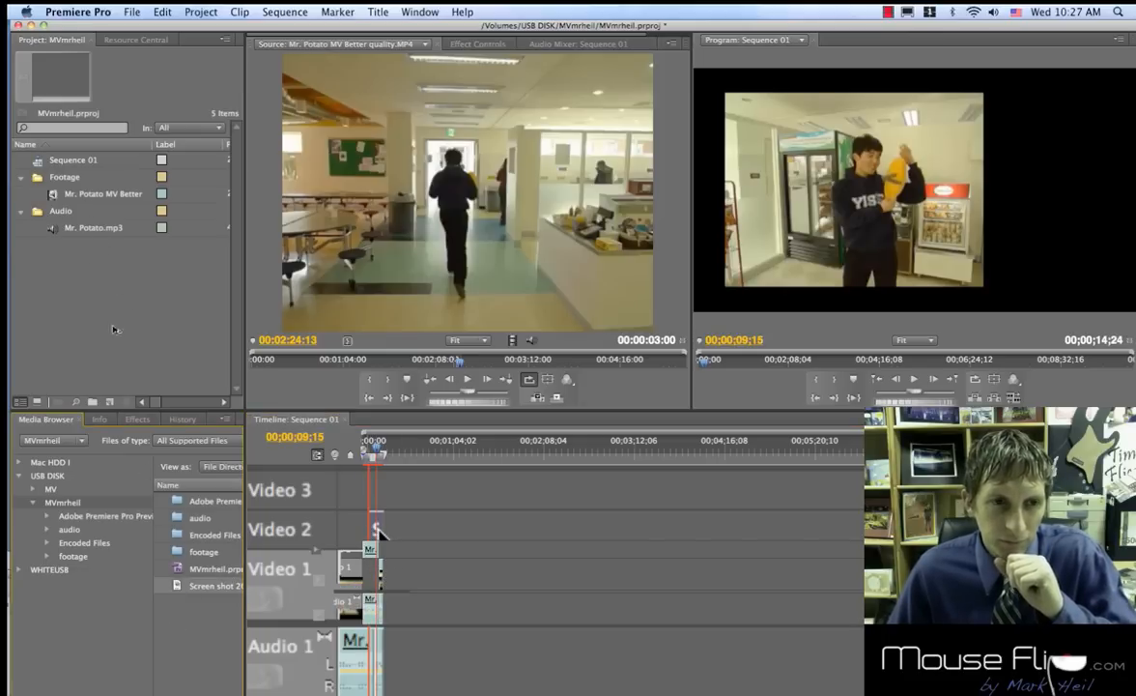
{"action": "left_click_drag", "start_coordinate": [211, 585], "coordinate": [113, 329]}
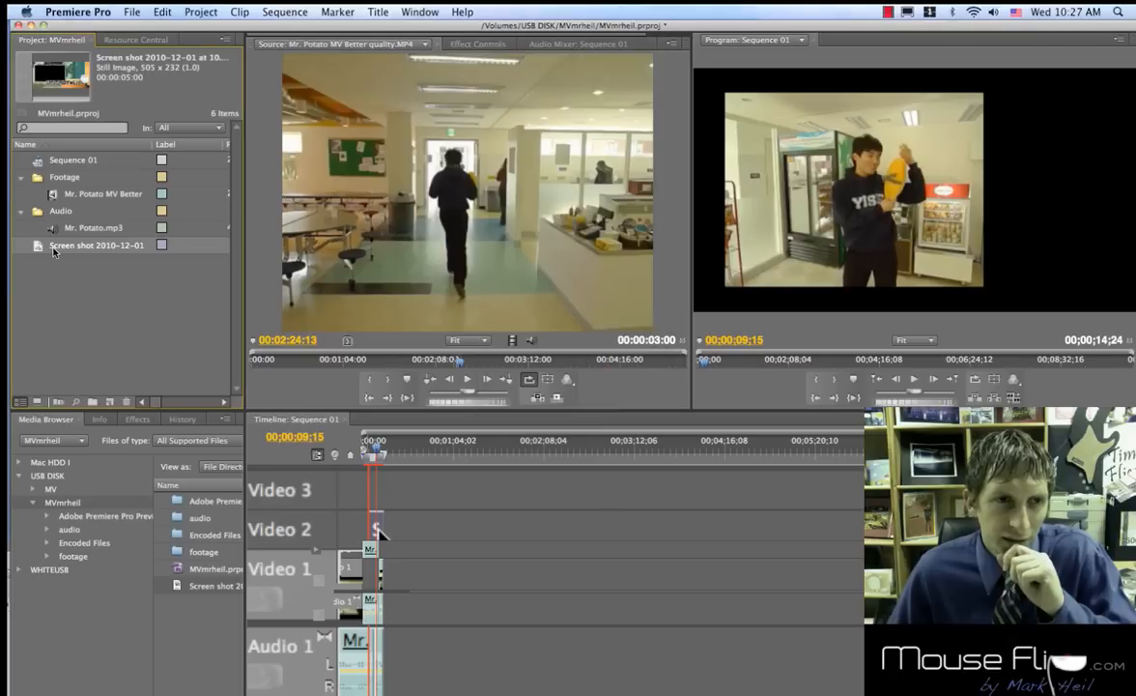
{"action": "left_click_drag", "start_coordinate": [70, 286], "coordinate": [360, 579]}
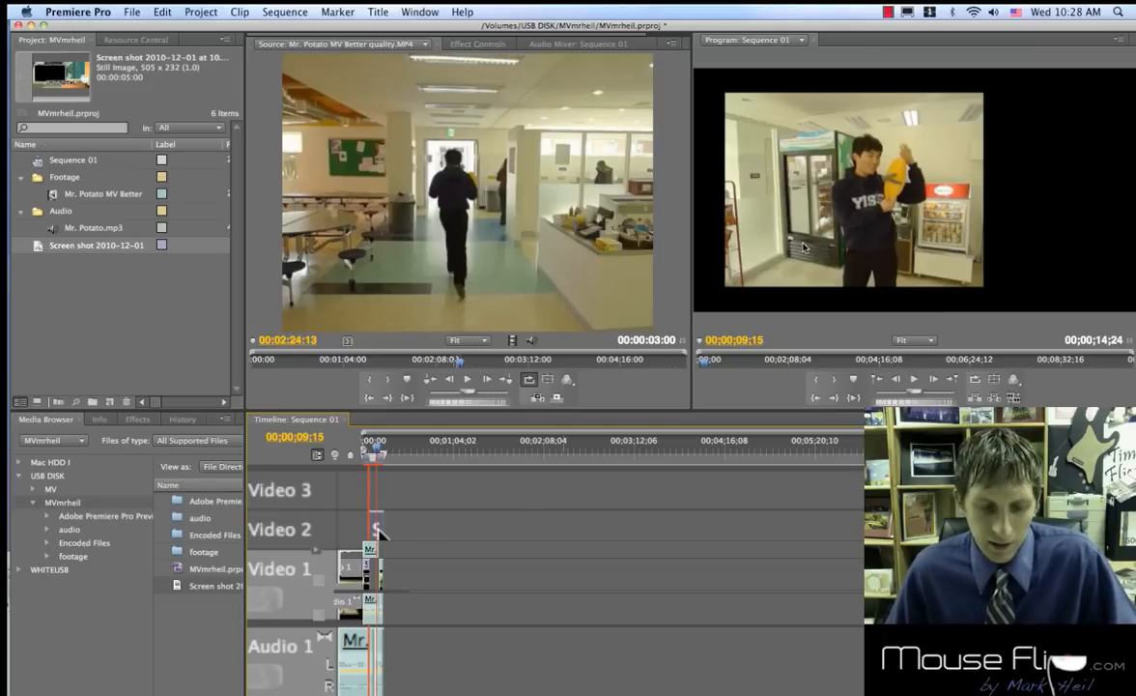
Move the Video 2 clip's picture to the lower-right corner of the frame.
{"action": "key", "text": "super+t"}
{"action": "left_click", "coordinate": [643, 455]}
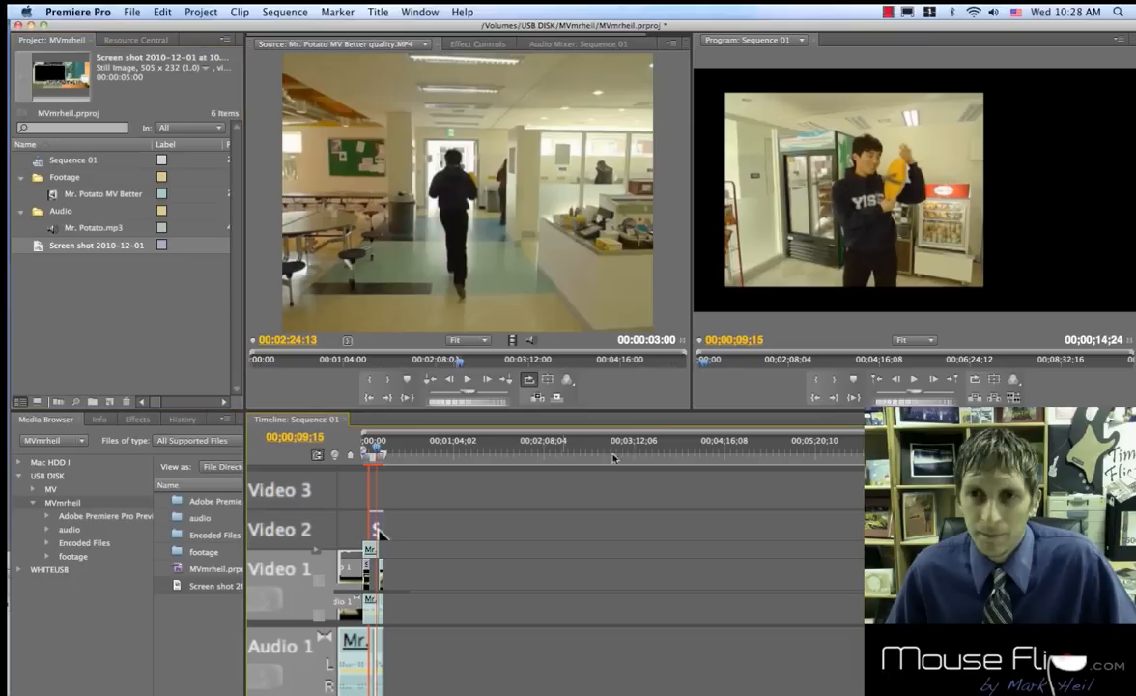
{"action": "left_click", "coordinate": [831, 211]}
{"action": "left_click", "coordinate": [371, 554]}
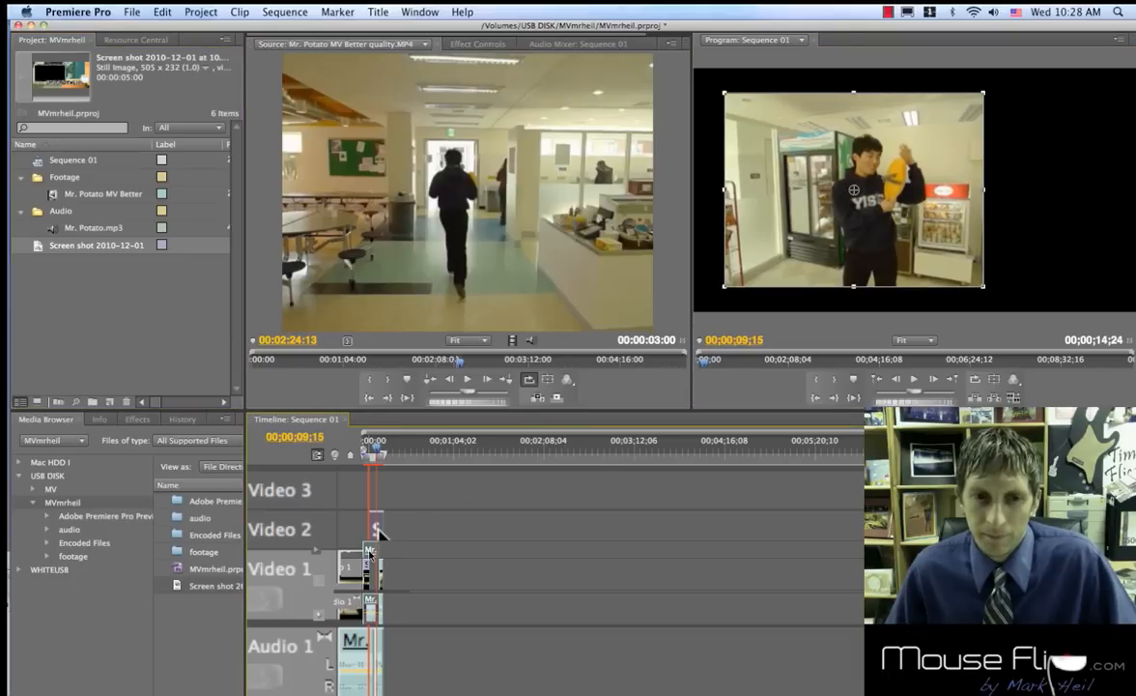
{"action": "left_click_drag", "start_coordinate": [802, 236], "coordinate": [989, 286]}
At 00;00;01;15, reposition the Screen shot 2010-12-01 image and enlarge it to fill the frame behind the video.
{"action": "left_click_drag", "start_coordinate": [378, 451], "coordinate": [365, 451]}
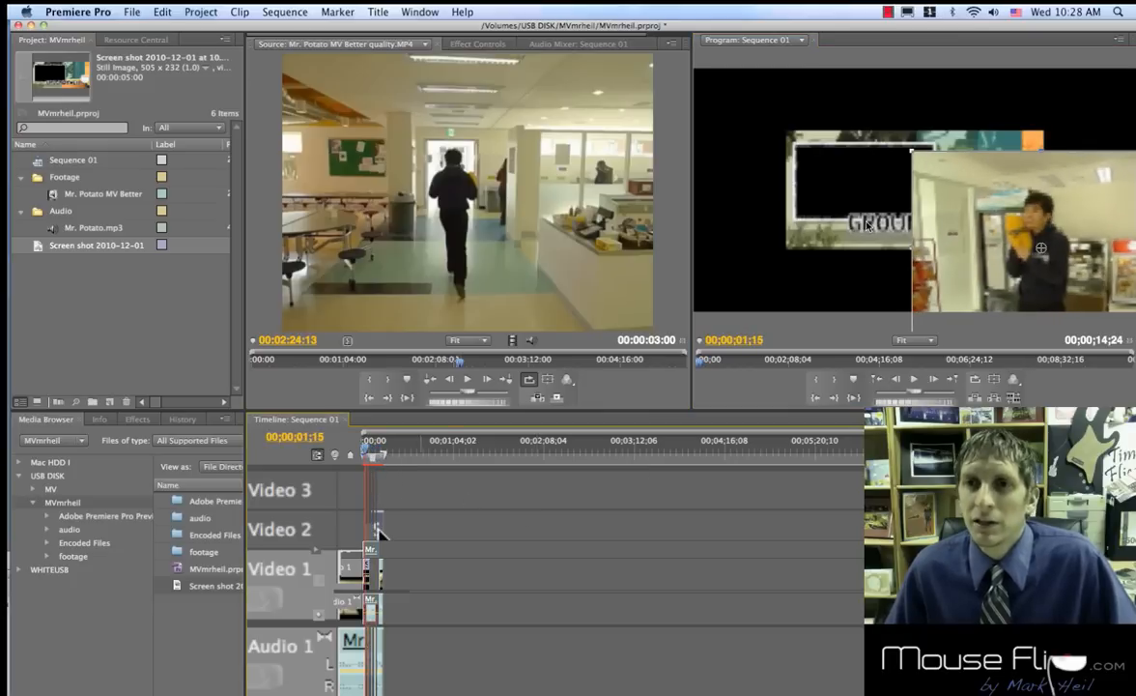
{"action": "left_click_drag", "start_coordinate": [866, 225], "coordinate": [787, 176]}
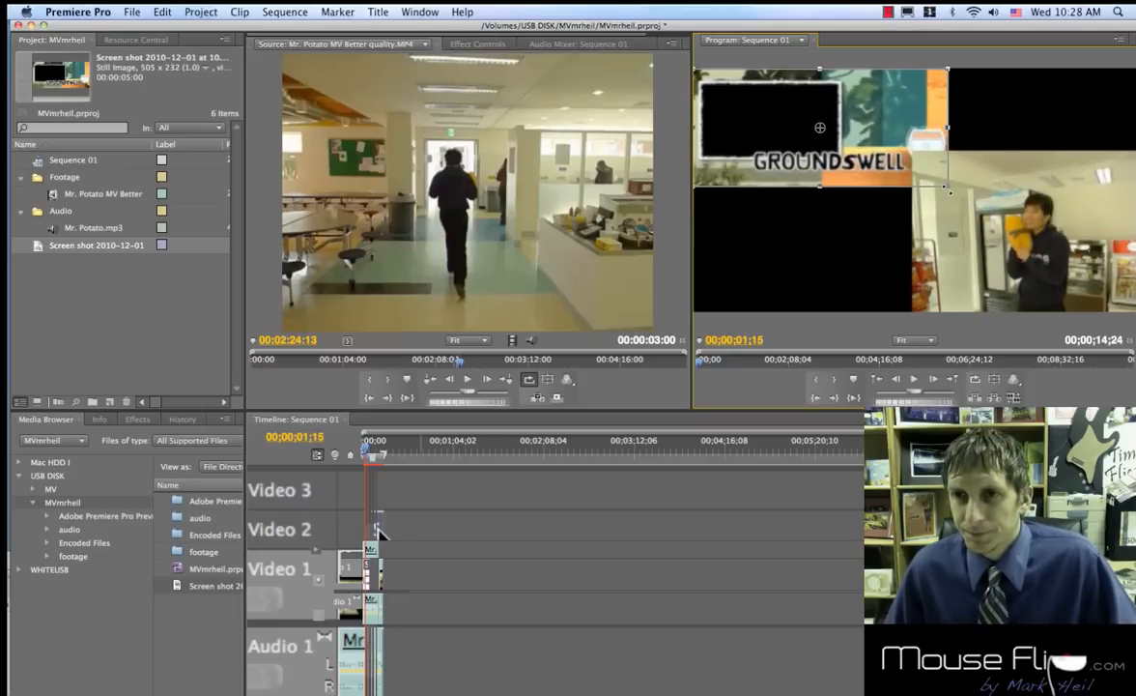
{"action": "left_click_drag", "start_coordinate": [950, 191], "coordinate": [1012, 249]}
{"action": "left_click_drag", "start_coordinate": [881, 210], "coordinate": [996, 269]}
{"action": "left_click_drag", "start_coordinate": [861, 252], "coordinate": [874, 253]}
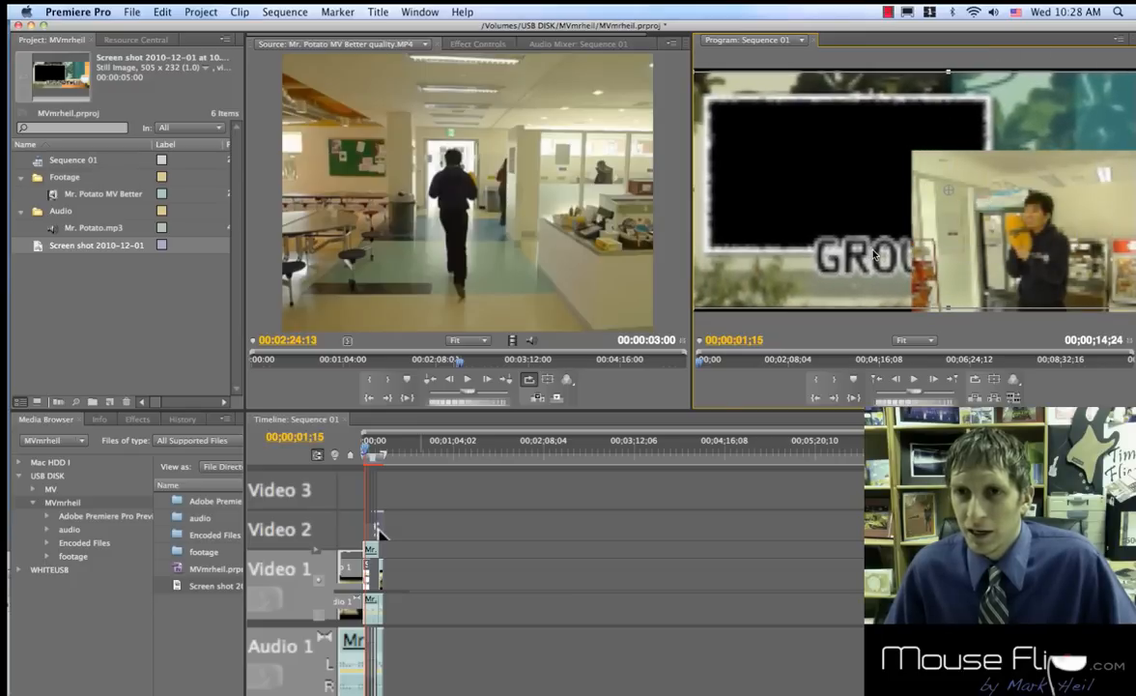